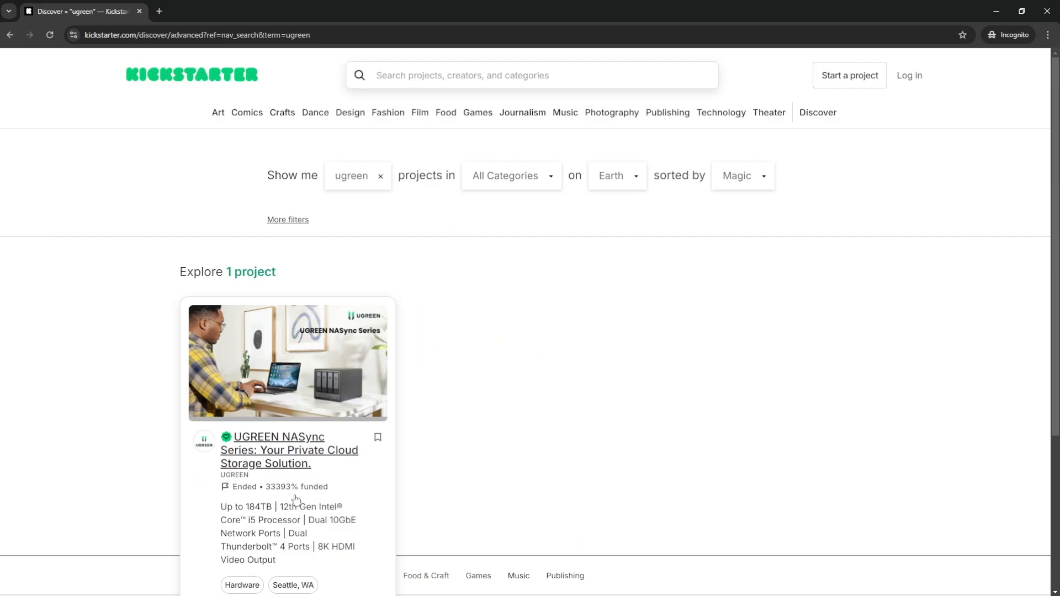
# Open the 'UGREEN NASync Series: Your Private Cloud Storage Solution' project from the Kickstarter results.
pyautogui.click(287, 448)
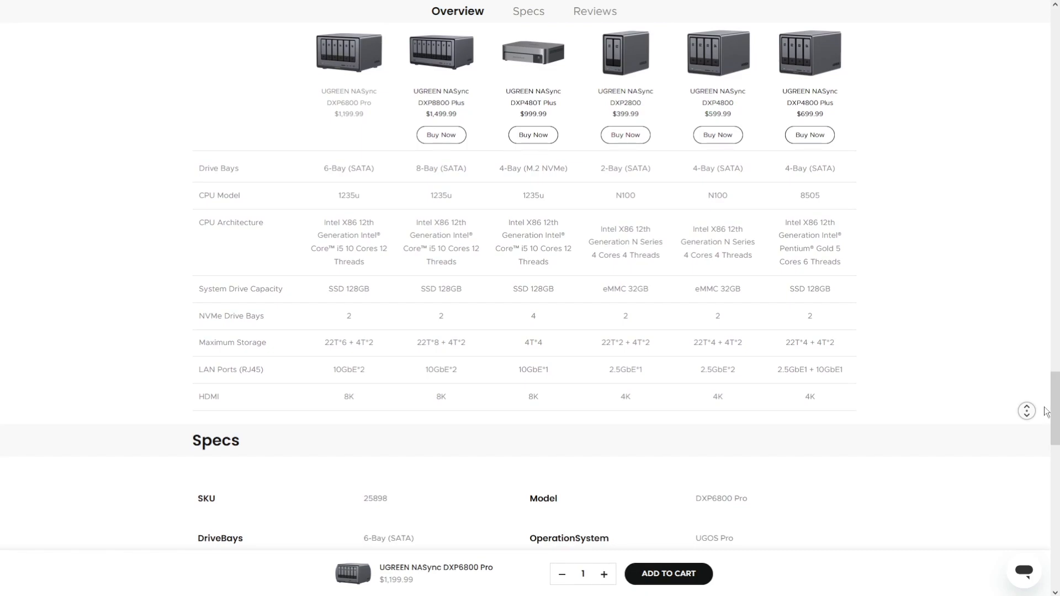
pyautogui.scroll(-4, 1042, 419)
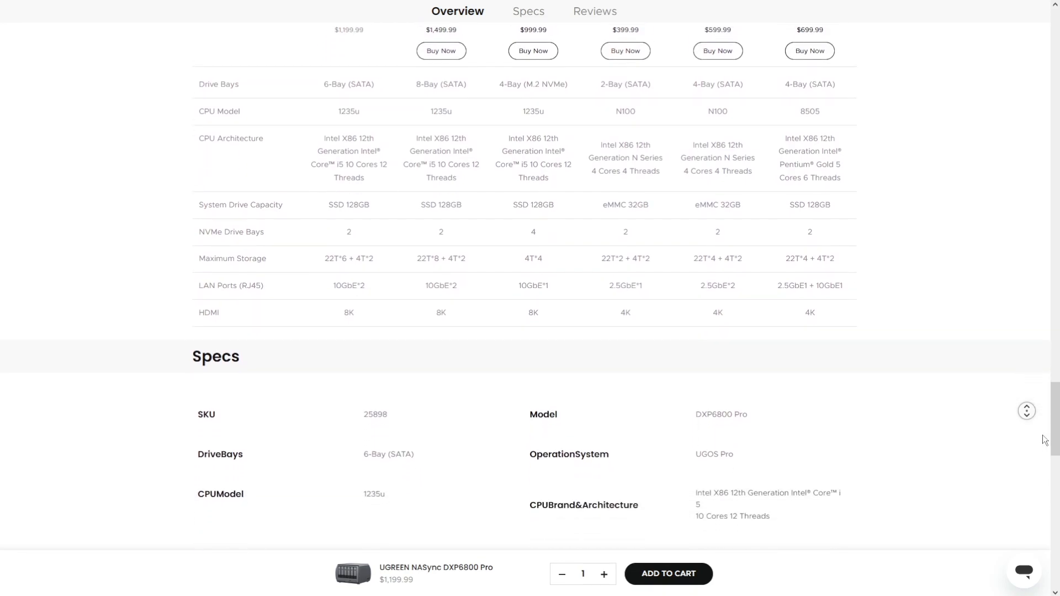
pyautogui.scroll(-2, 1044, 439)
pyautogui.scroll(-2, 1044, 439)
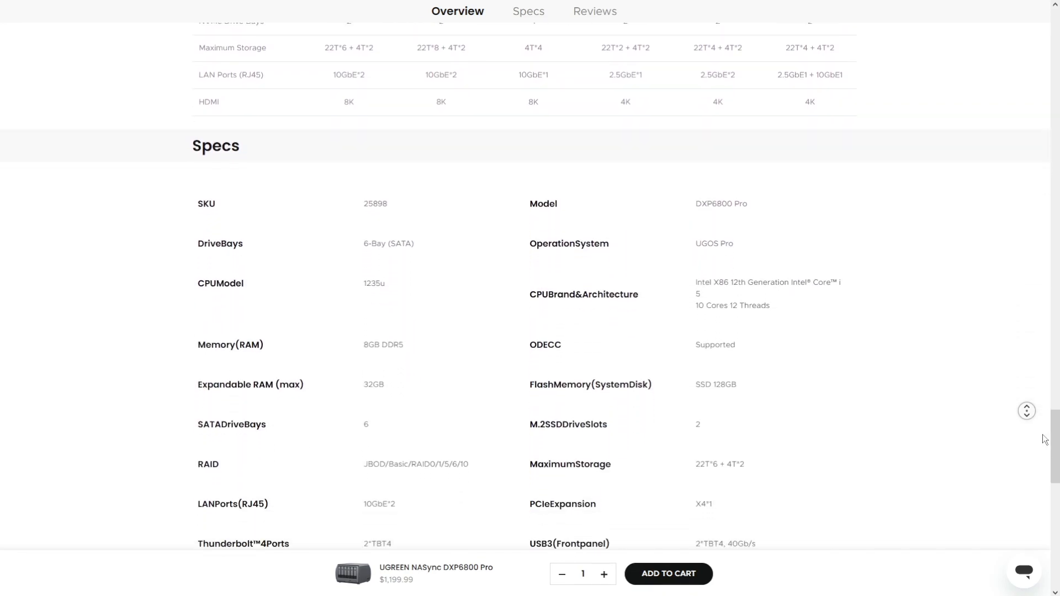
pyautogui.scroll(-1, 1045, 437)
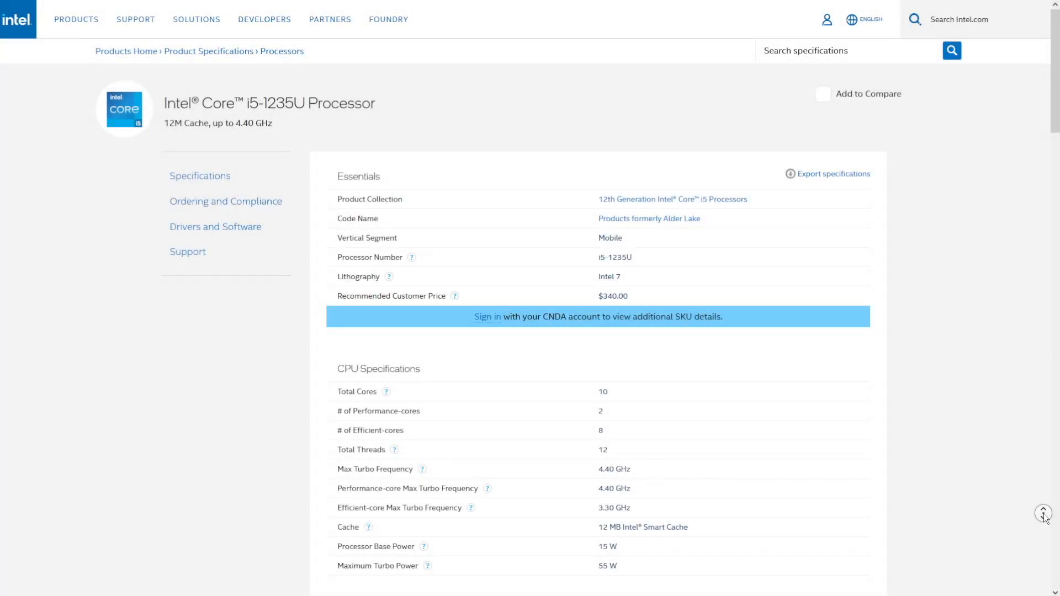
pyautogui.scroll(-2, 1045, 516)
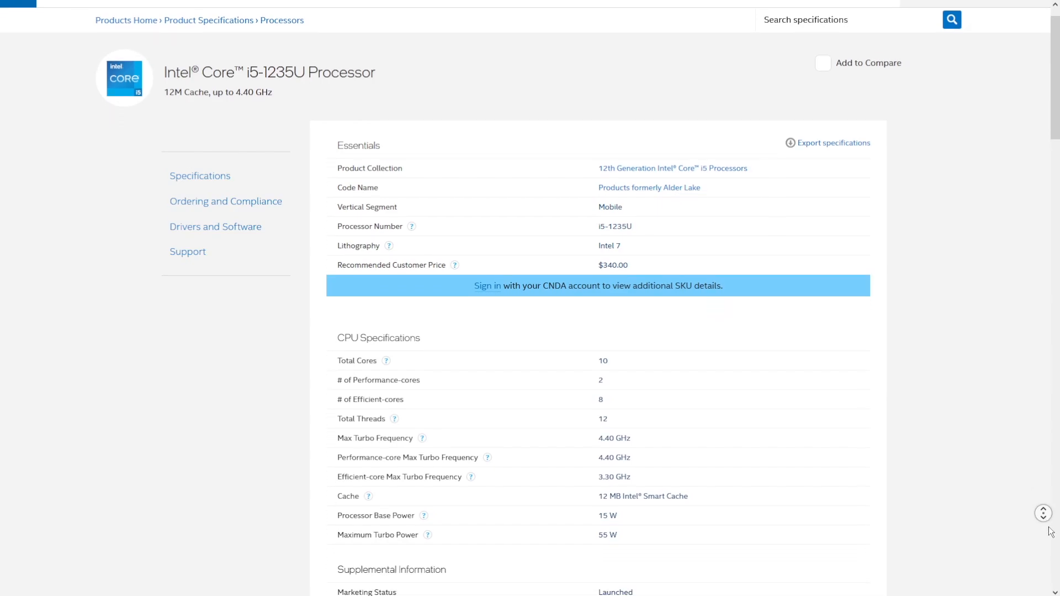
pyautogui.scroll(-1, 1051, 532)
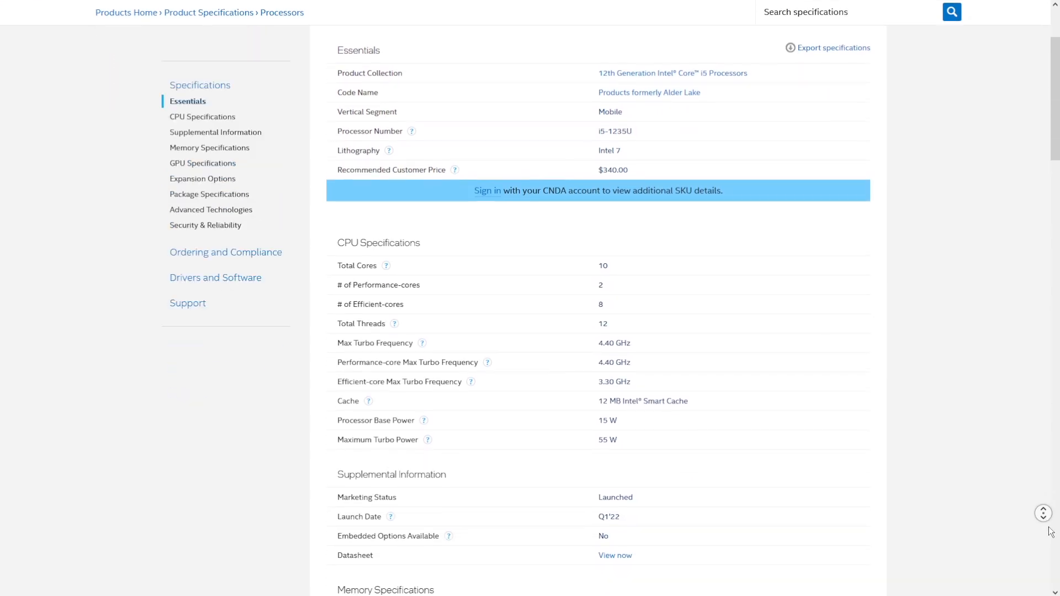
pyautogui.scroll(-1, 1050, 531)
pyautogui.scroll(-1, 1051, 532)
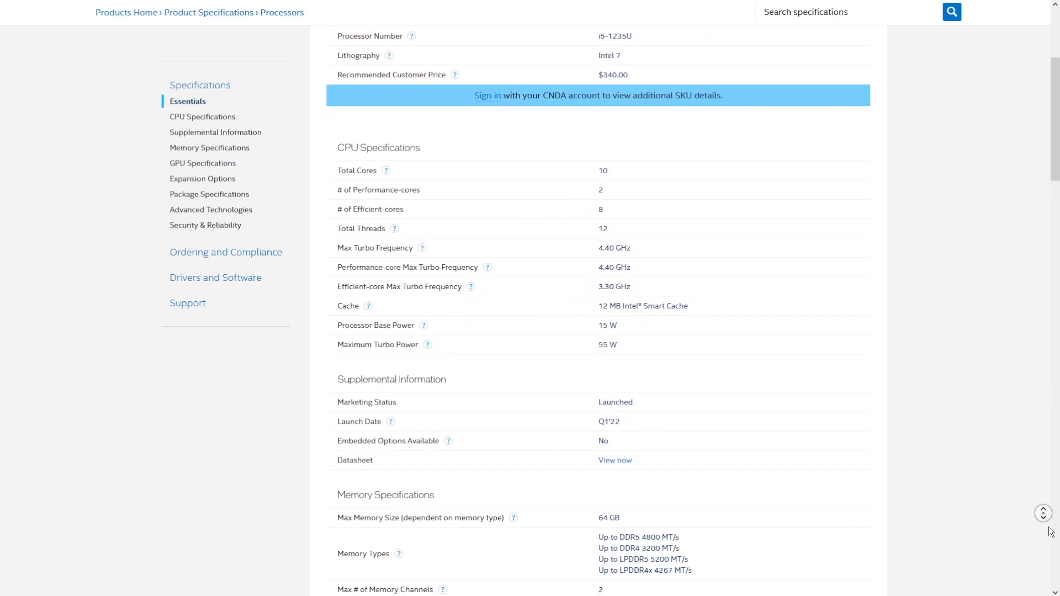
pyautogui.scroll(-1, 1051, 532)
pyautogui.scroll(-1, 1050, 531)
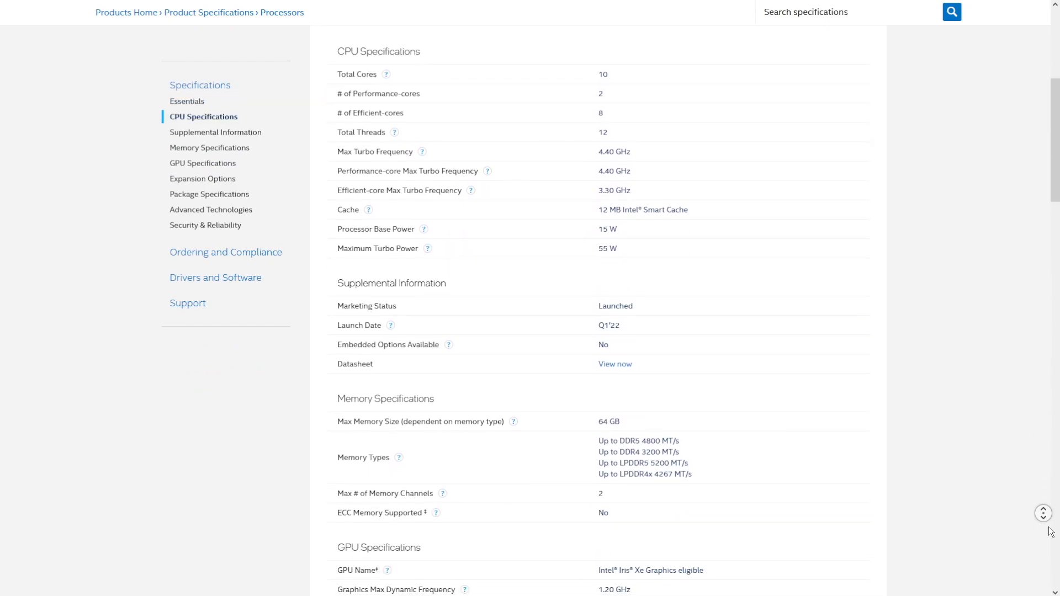
pyautogui.scroll(-1, 1050, 532)
pyautogui.scroll(-1, 1051, 532)
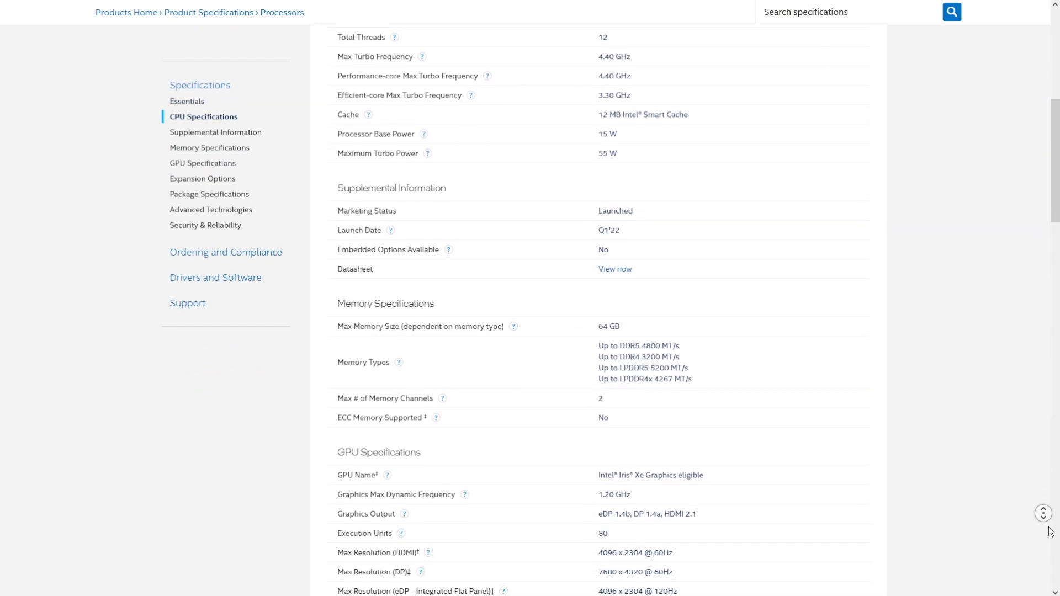
pyautogui.scroll(-1, 1051, 531)
pyautogui.scroll(-1, 1051, 531)
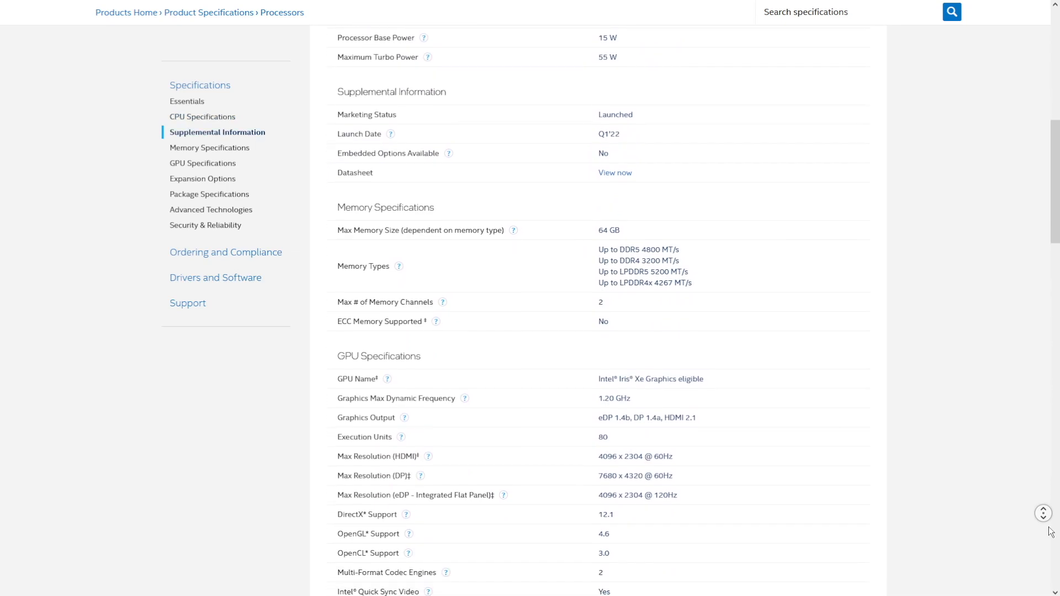
pyautogui.scroll(-1, 1050, 531)
pyautogui.scroll(-1, 1050, 531)
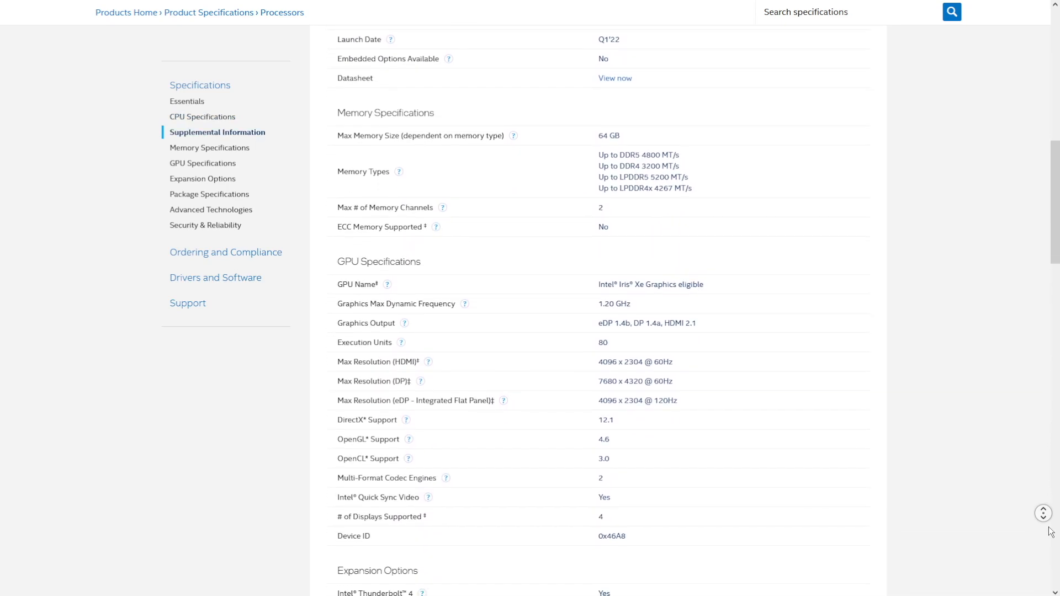
pyautogui.scroll(-1, 1051, 531)
pyautogui.scroll(-1, 1051, 530)
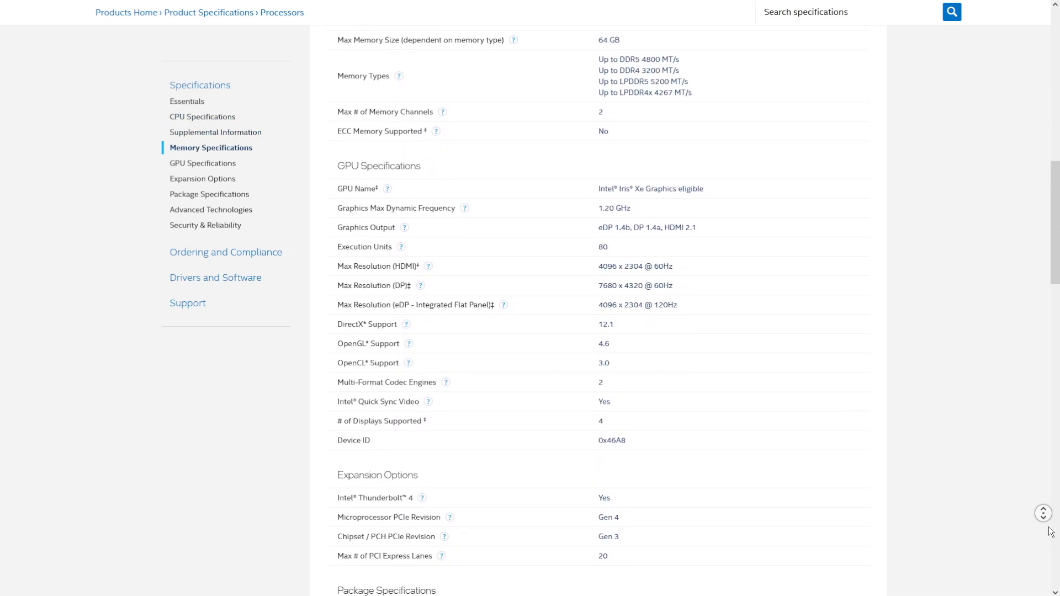
pyautogui.scroll(-1, 1051, 531)
pyautogui.scroll(-1, 1051, 530)
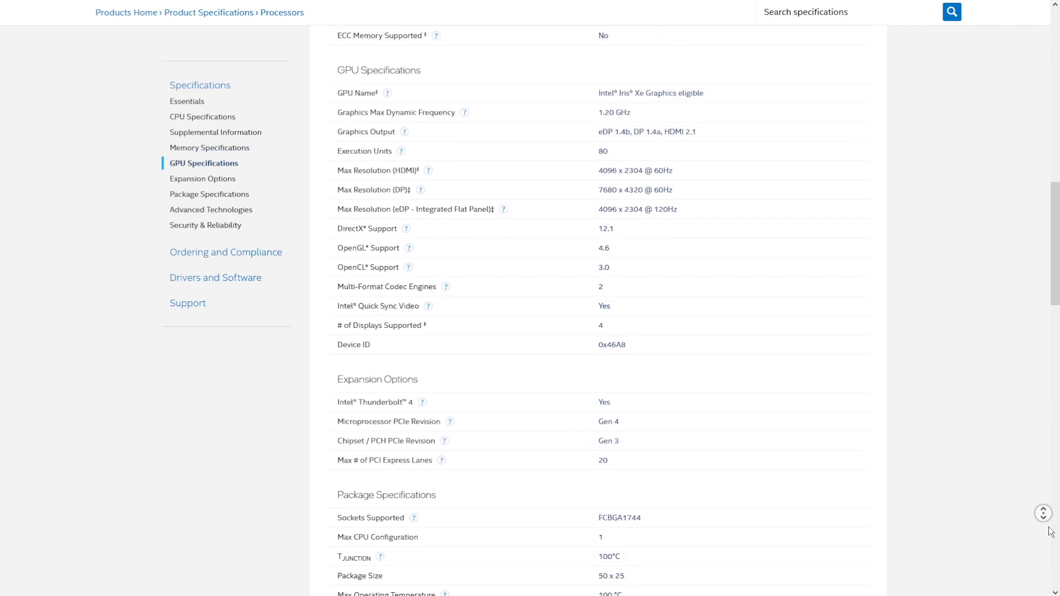
pyautogui.scroll(-1, 1050, 532)
pyautogui.scroll(-1, 1051, 531)
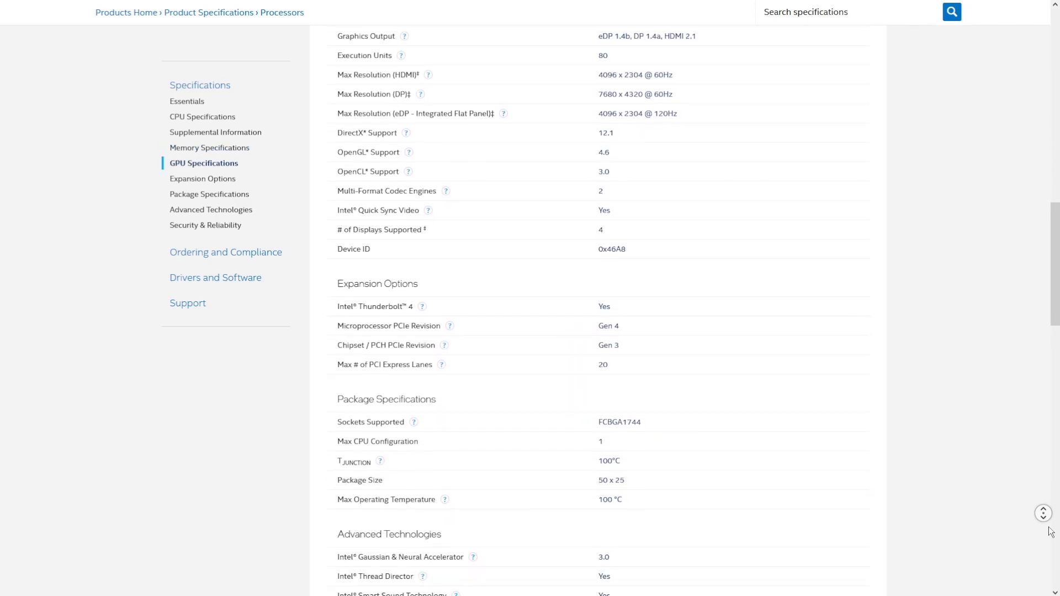
pyautogui.scroll(-1, 1051, 530)
pyautogui.scroll(-1, 1050, 531)
pyautogui.scroll(-1, 1050, 531)
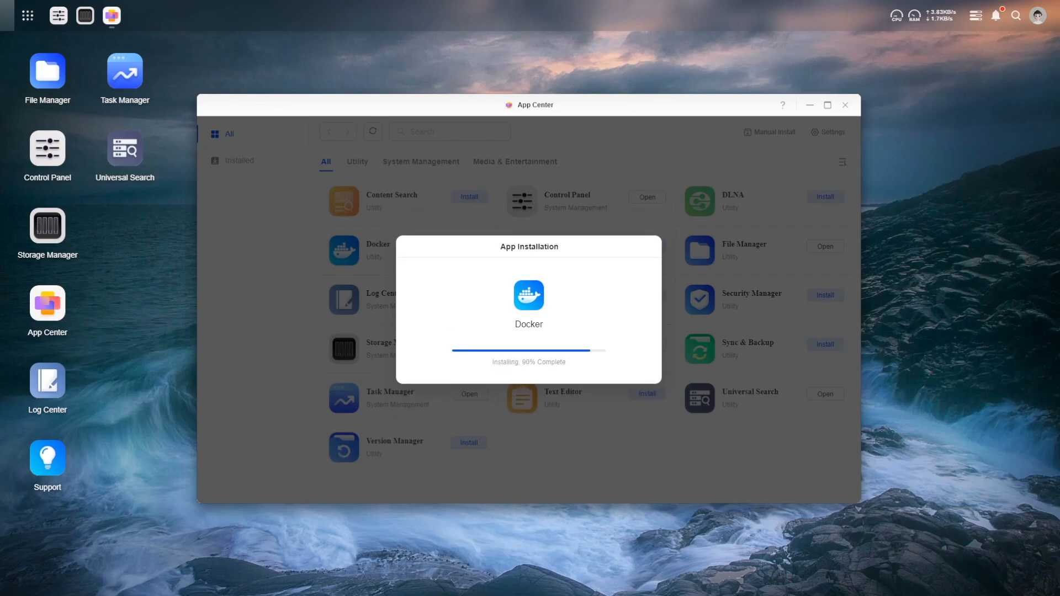
# Dismiss the finished Docker install and show Storage Pool 1 with its Volume 1 in Storage Manager.
pyautogui.click(572, 381)
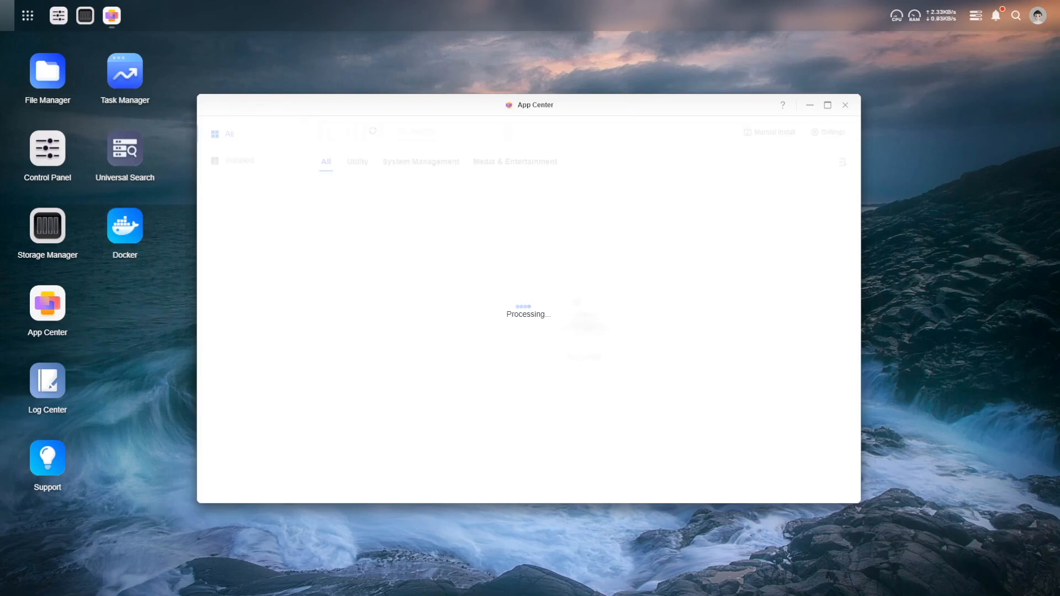
pyautogui.click(469, 442)
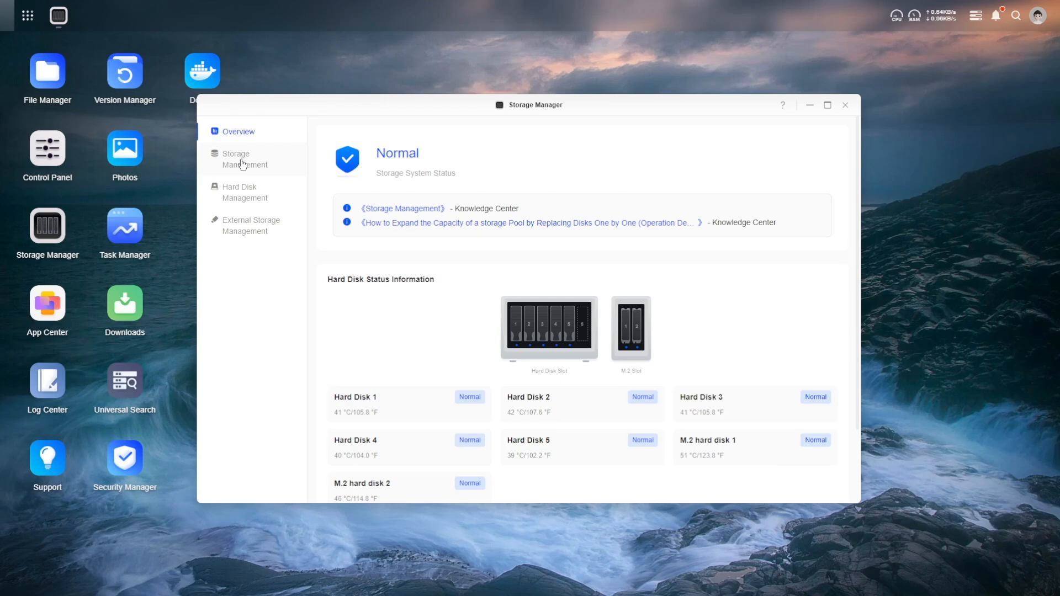
pyautogui.click(242, 160)
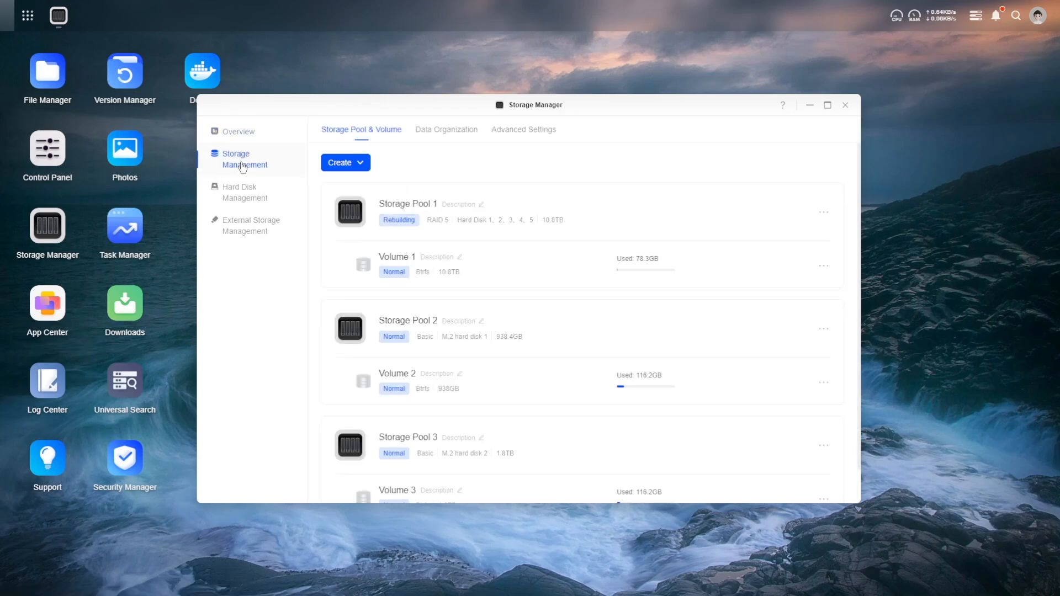
pyautogui.click(399, 220)
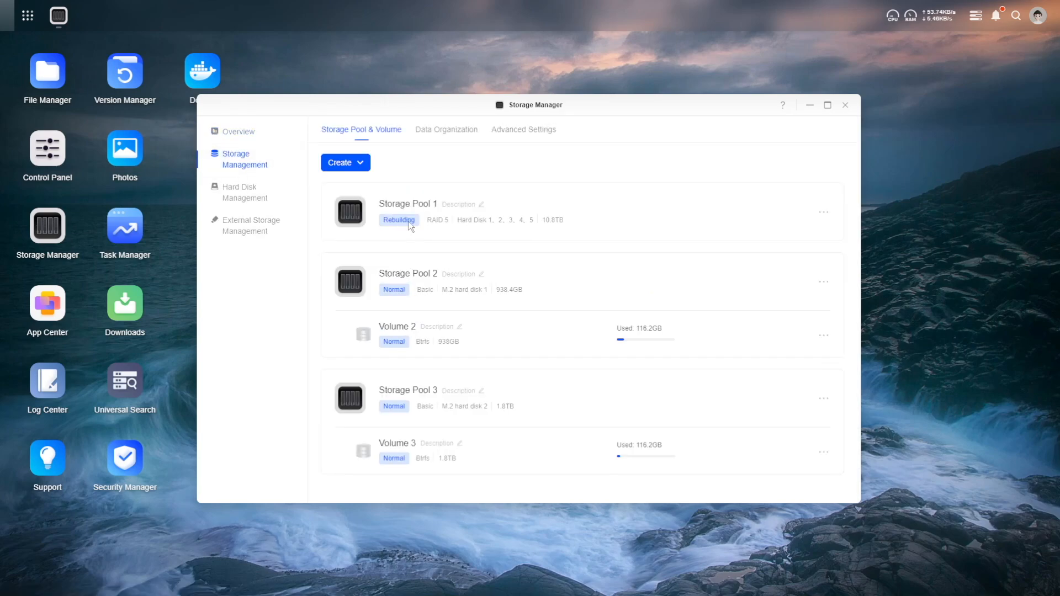
pyautogui.click(398, 220)
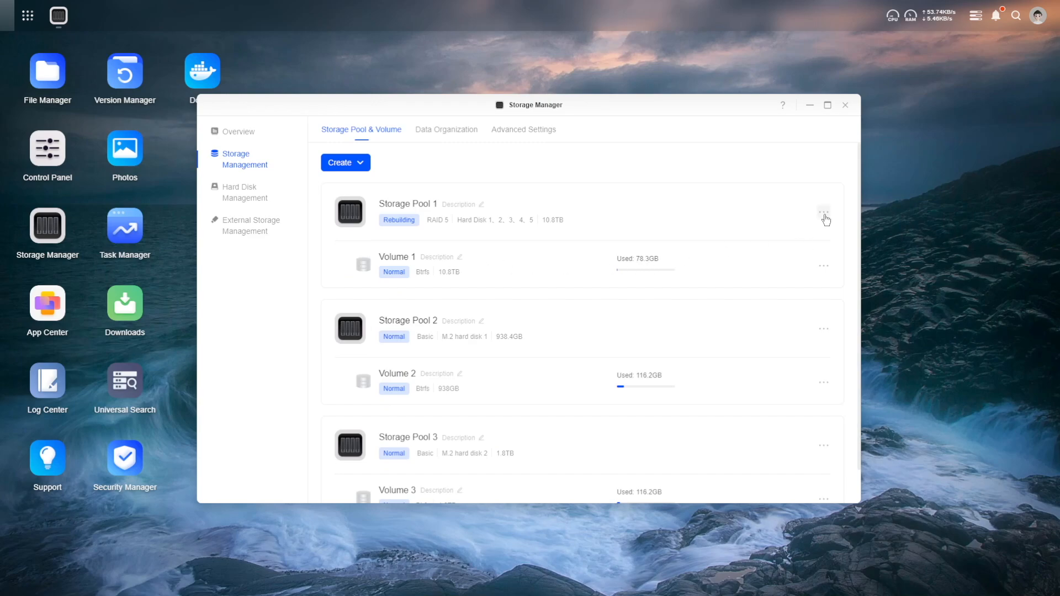
# Review the Storage Pool Expansion options for Storage Pool 1 and close them unchanged.
pyautogui.click(825, 220)
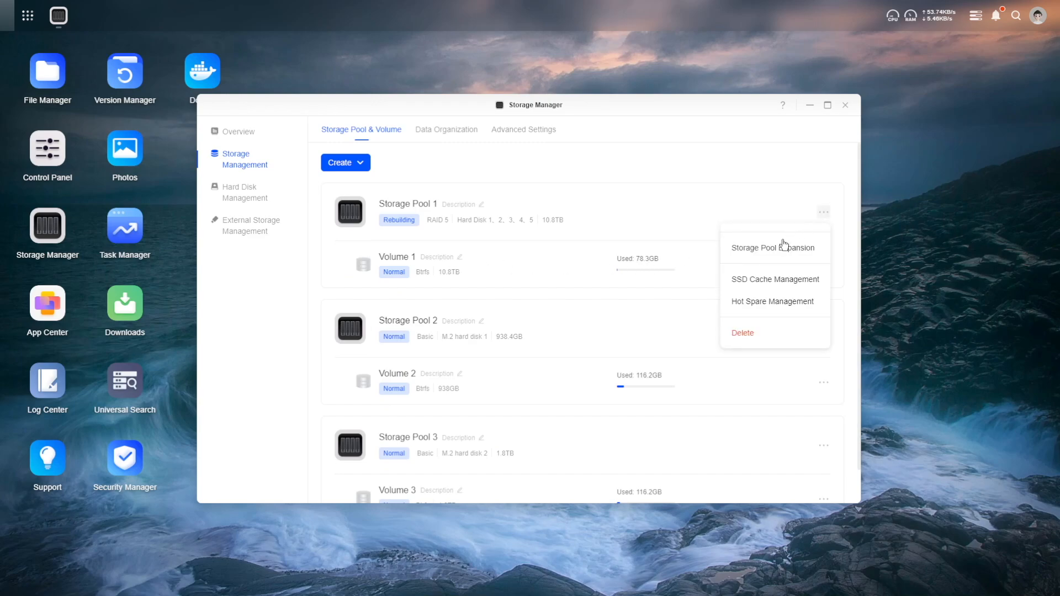
pyautogui.click(774, 248)
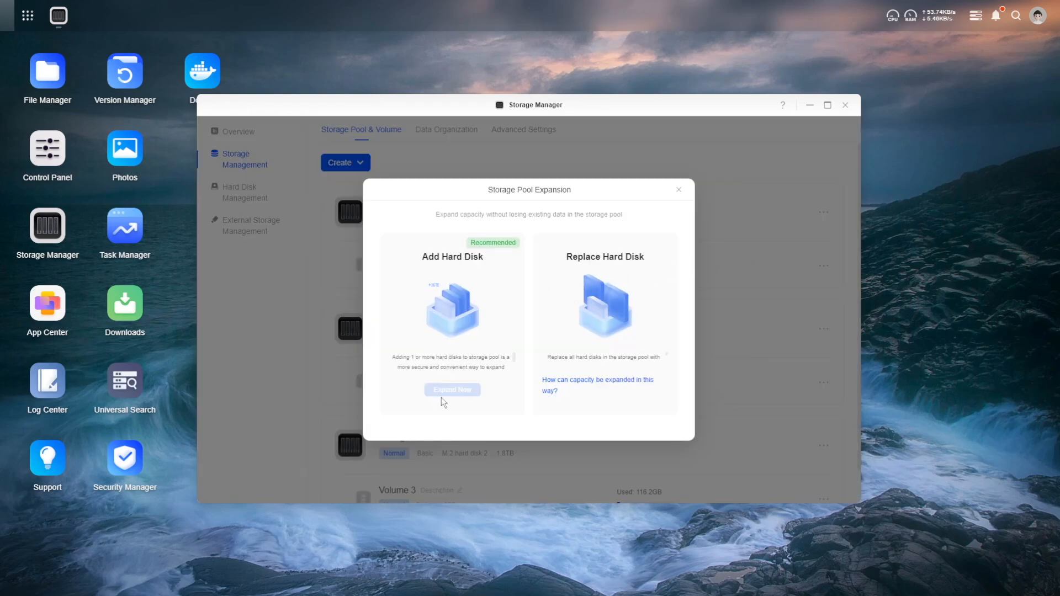
pyautogui.click(679, 191)
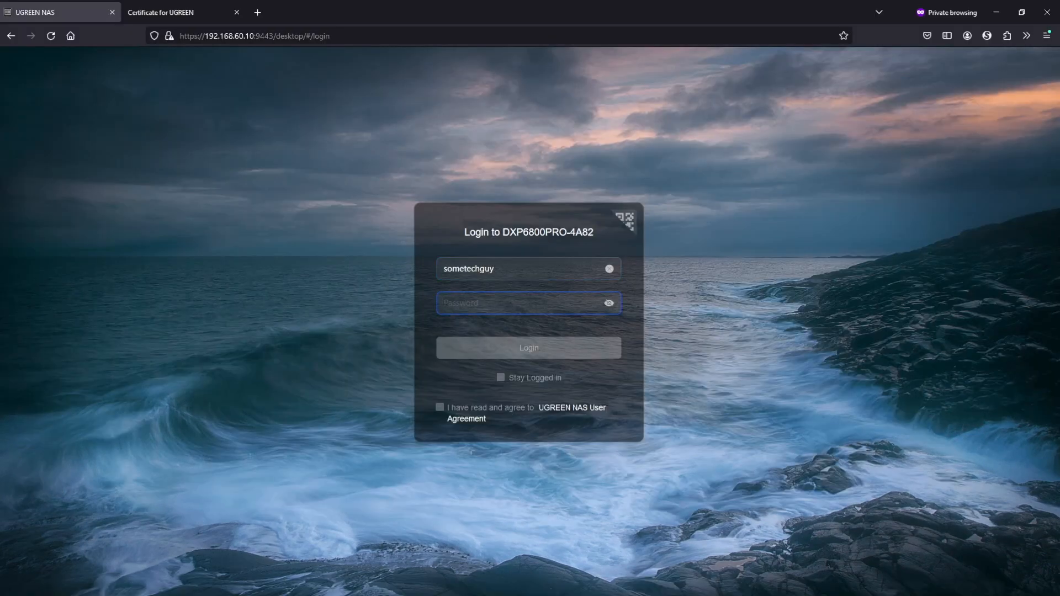
pyautogui.write('••')
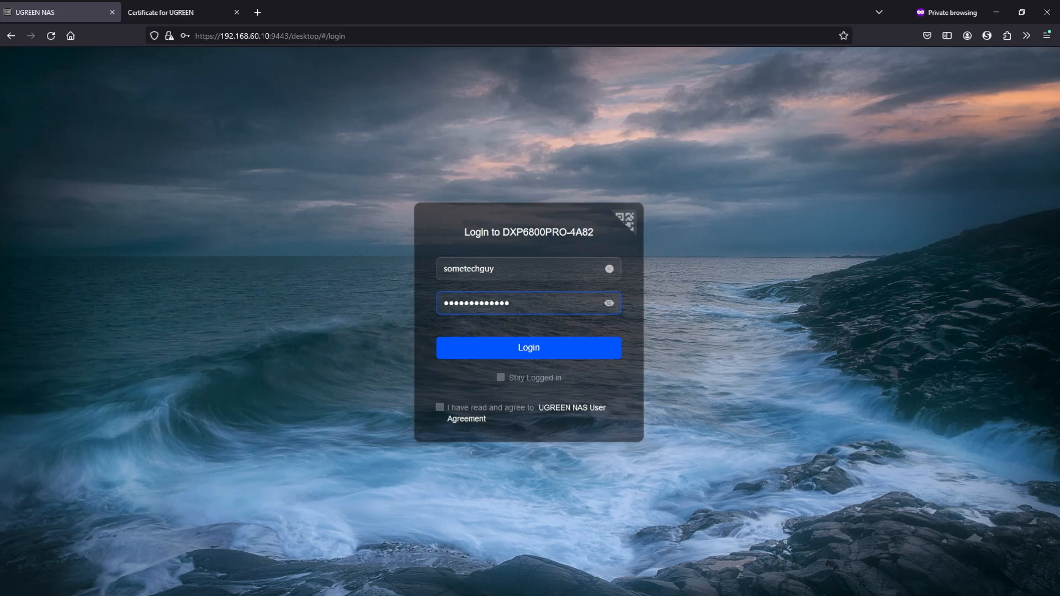
# Submit the login credentials to sign in to the DXP6800PRO NAS.
pyautogui.press('Return')
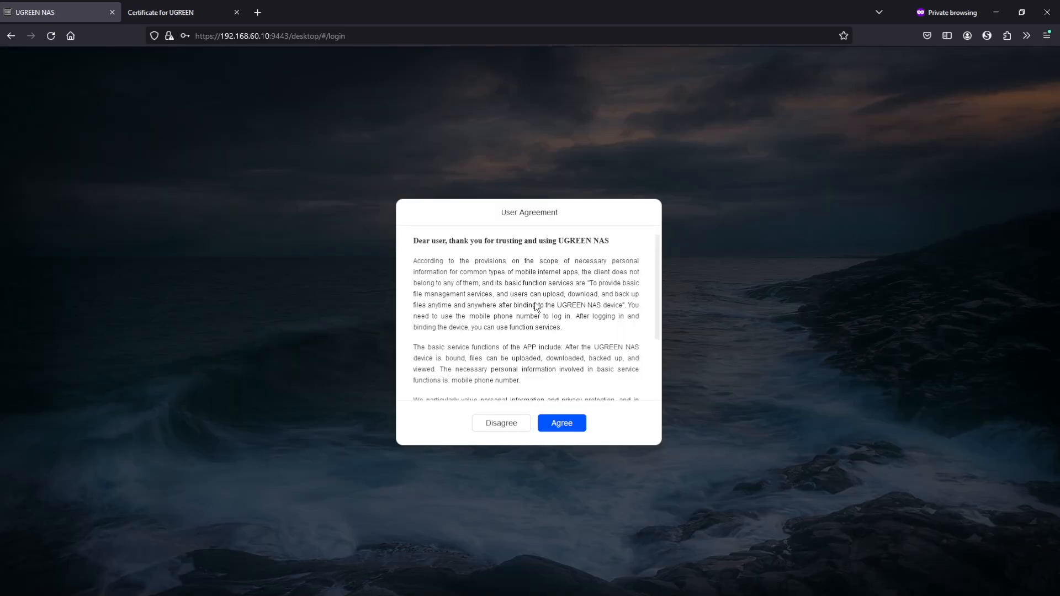
pyautogui.scroll(-1, 550, 293)
pyautogui.scroll(1, 550, 293)
pyautogui.scroll(-2, 583, 310)
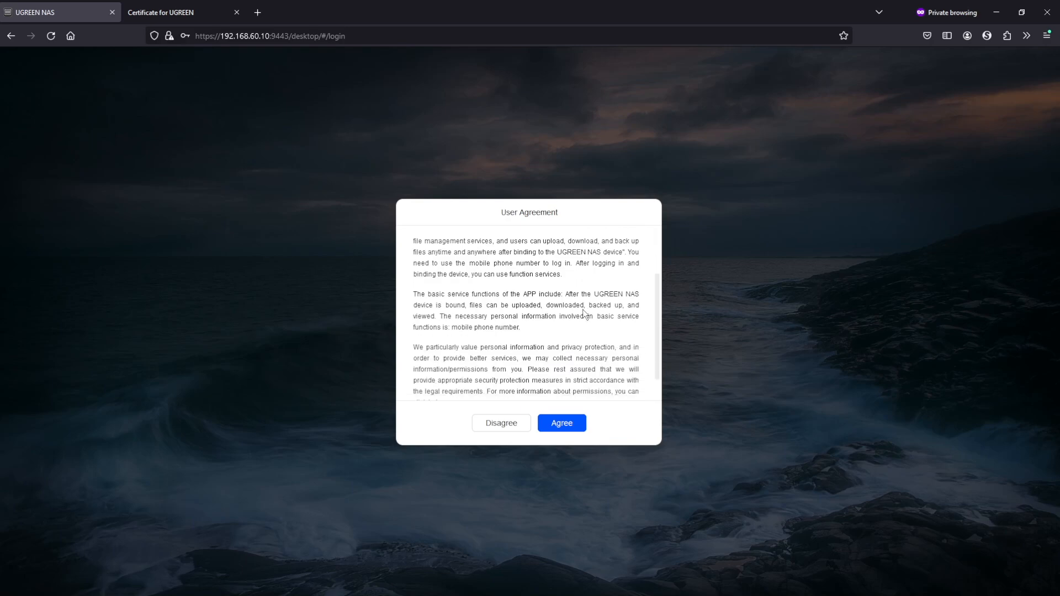
pyautogui.scroll(2, 579, 298)
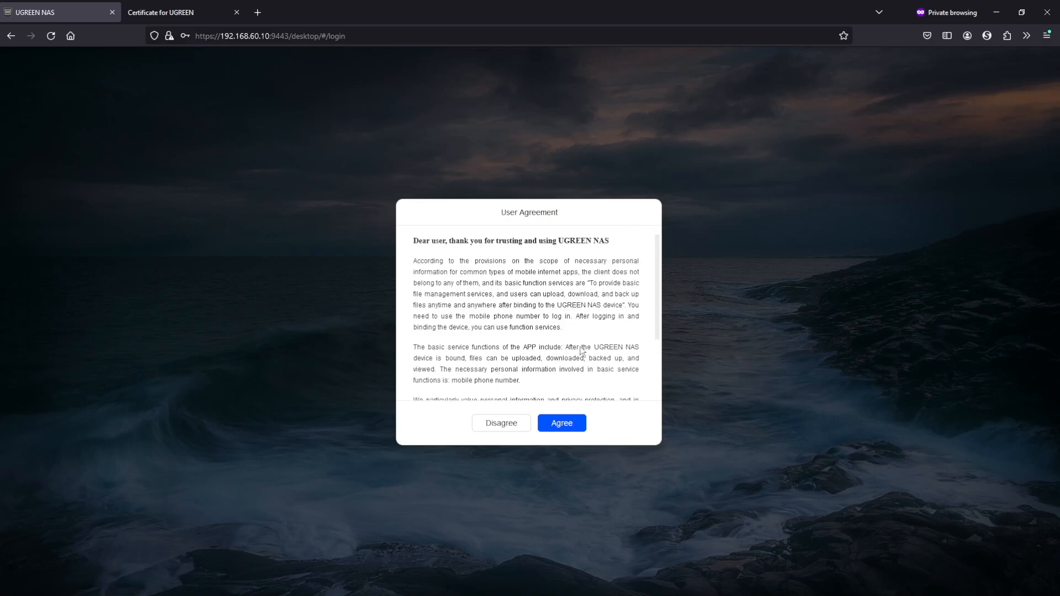
pyautogui.scroll(-2, 609, 310)
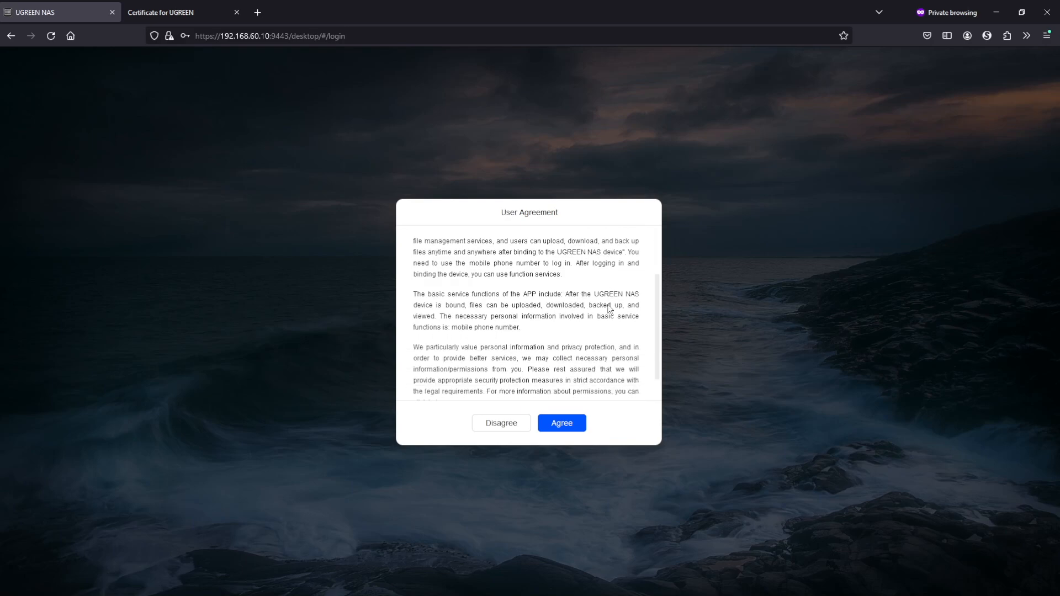
pyautogui.scroll(2, 552, 327)
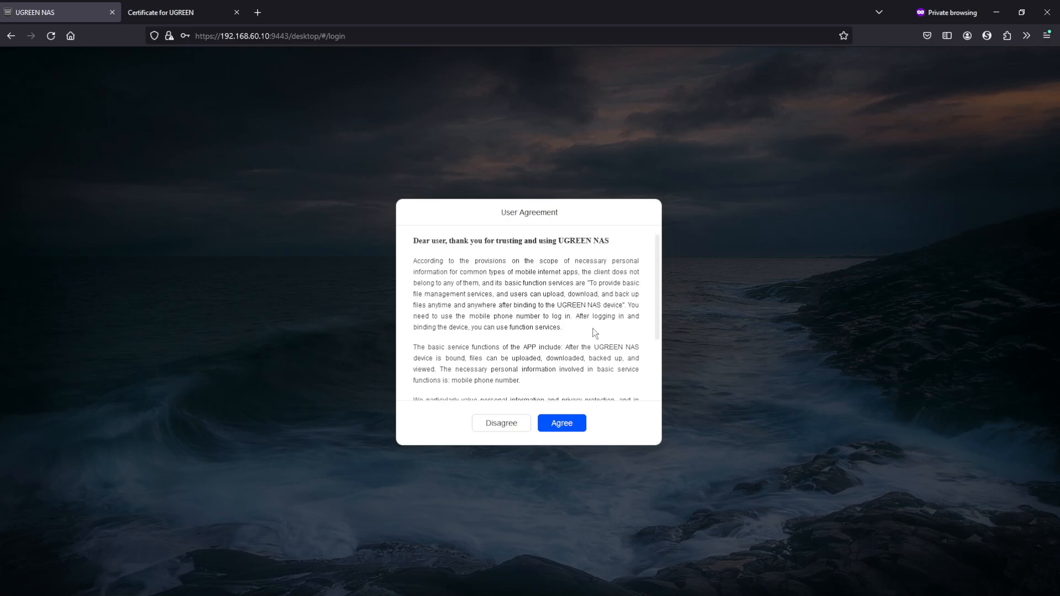
pyautogui.scroll(-3, 591, 329)
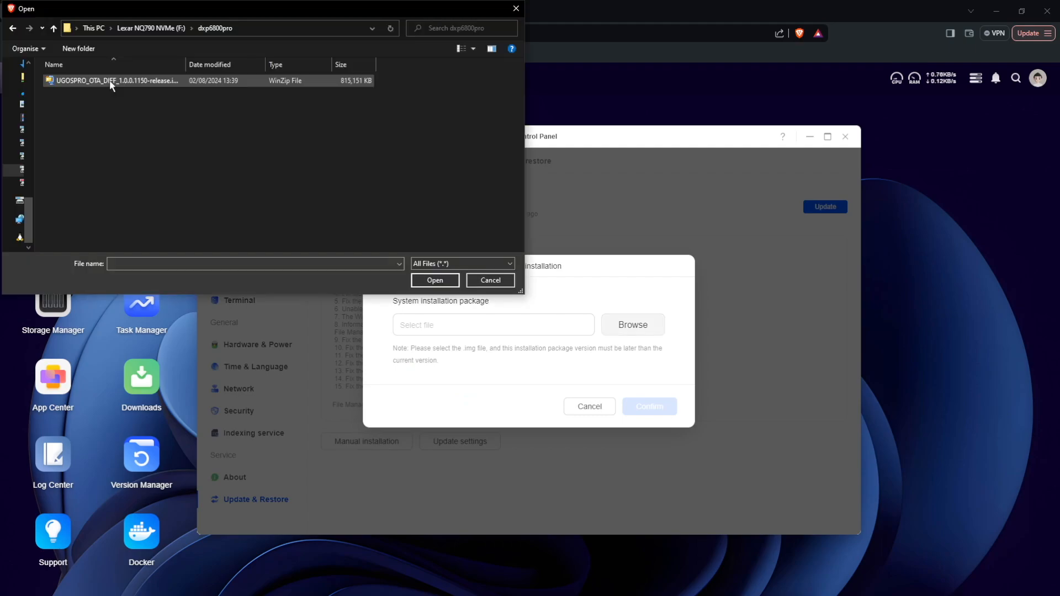
# Back out of the update warning and return to the manual installation file chooser.
pyautogui.click(650, 407)
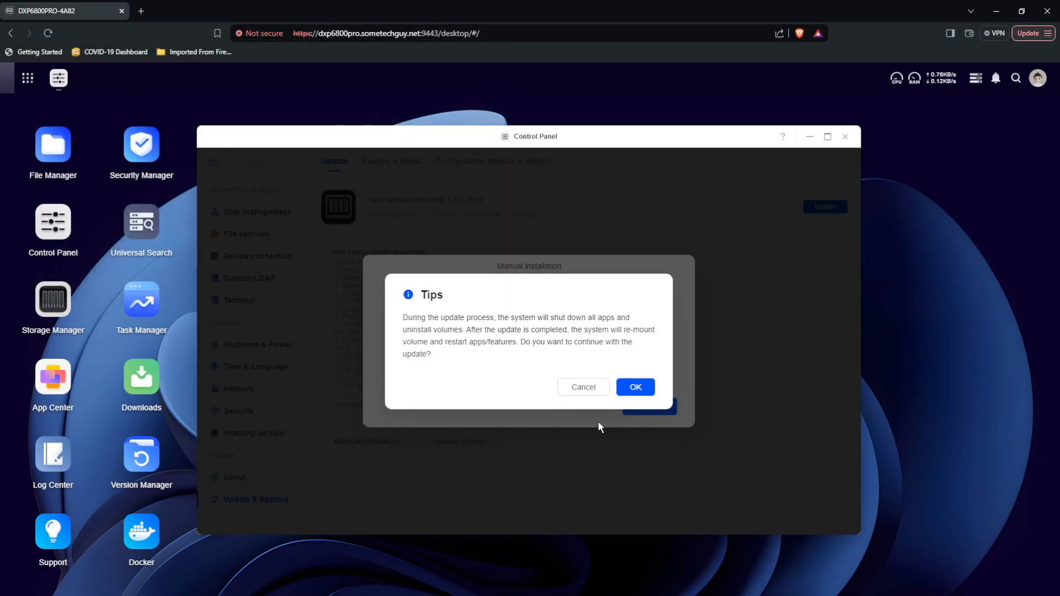
pyautogui.click(584, 387)
pyautogui.click(368, 442)
pyautogui.click(633, 325)
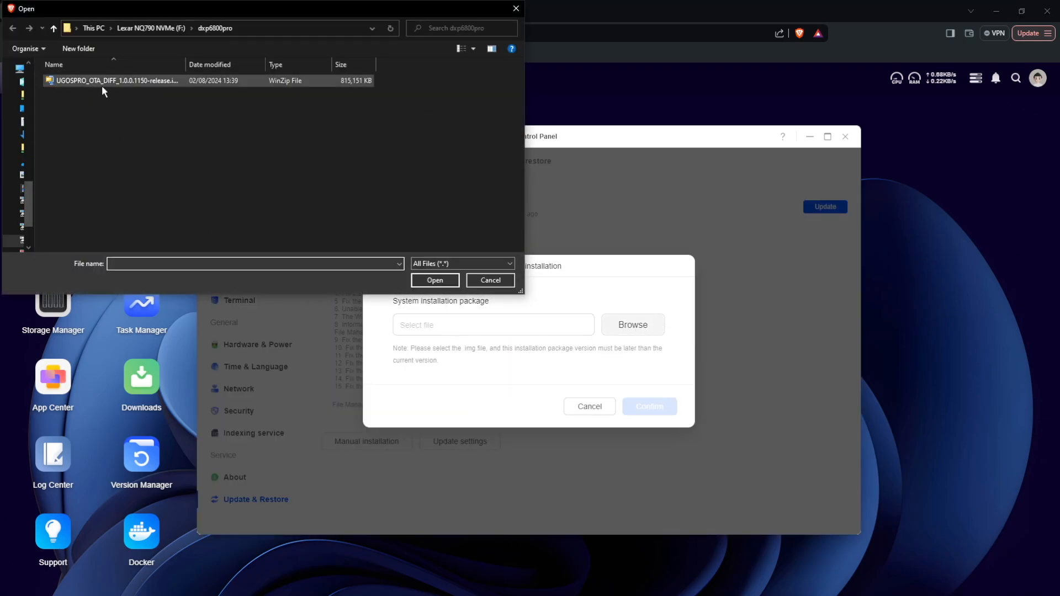
# Submit the UGOSPRO 1.0.0.1150 update package and agree to continue the system update.
pyautogui.doubleClick(102, 86)
pyautogui.click(650, 406)
pyautogui.click(635, 387)
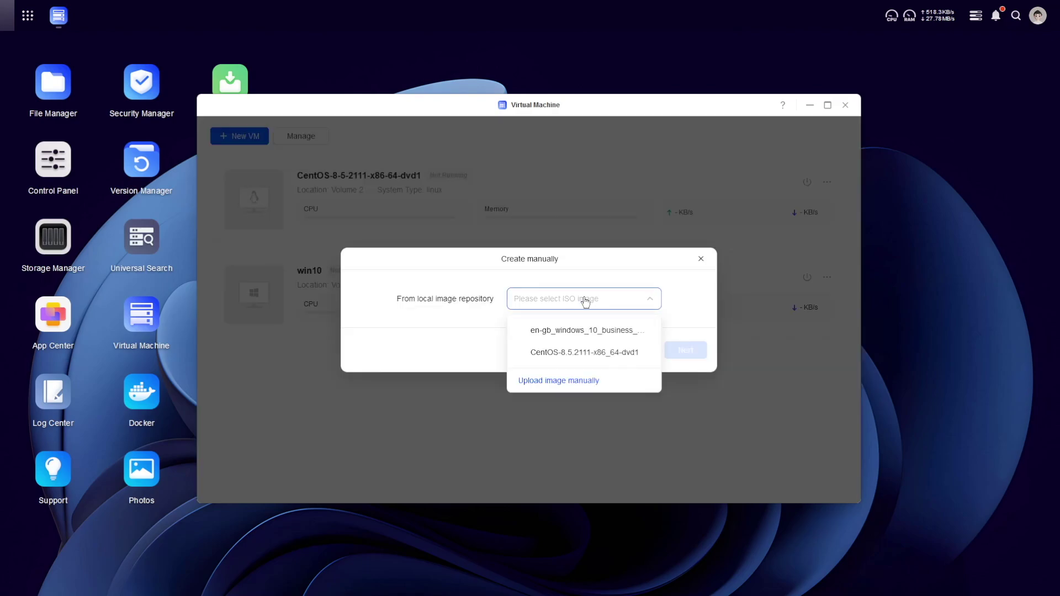
# Manually create a Linux VM from the CentOS ISO with its data stored on Volume 2.
pyautogui.click(584, 352)
pyautogui.click(685, 351)
pyautogui.click(381, 320)
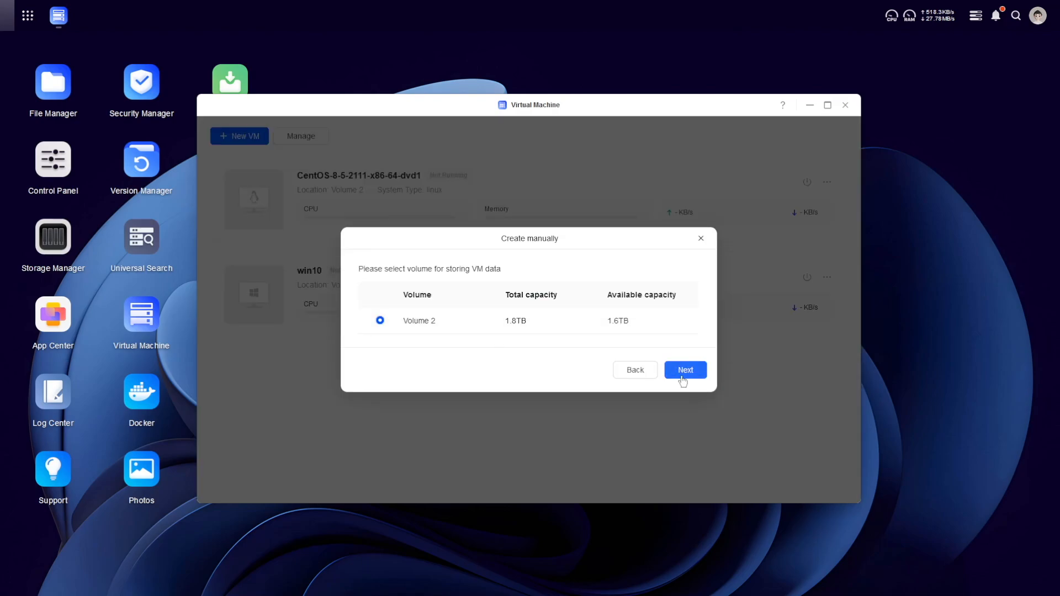
pyautogui.click(685, 375)
pyautogui.click(592, 284)
pyautogui.click(564, 308)
pyautogui.click(684, 442)
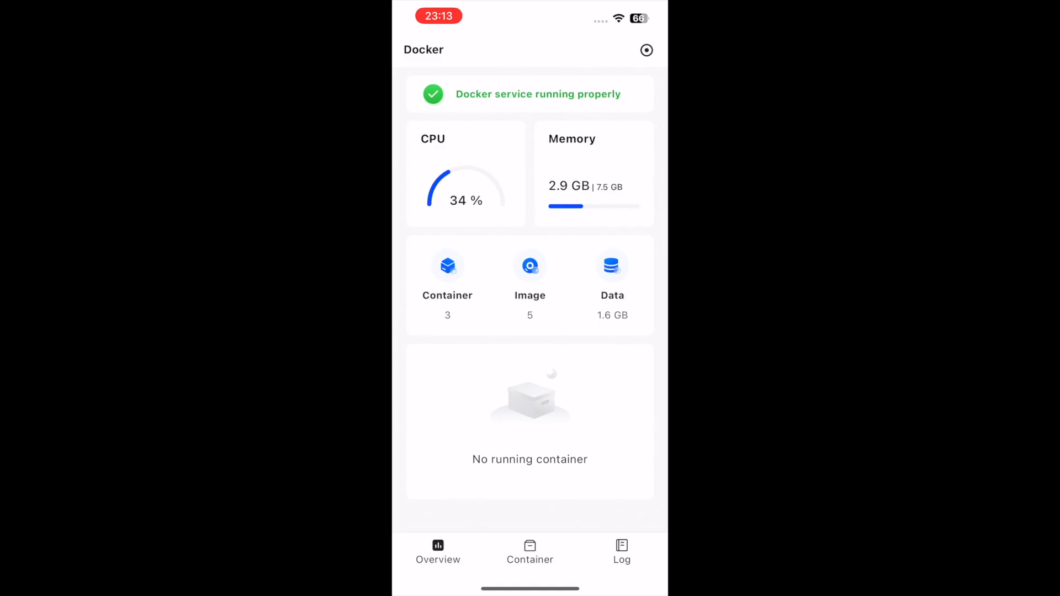
pyautogui.click(529, 552)
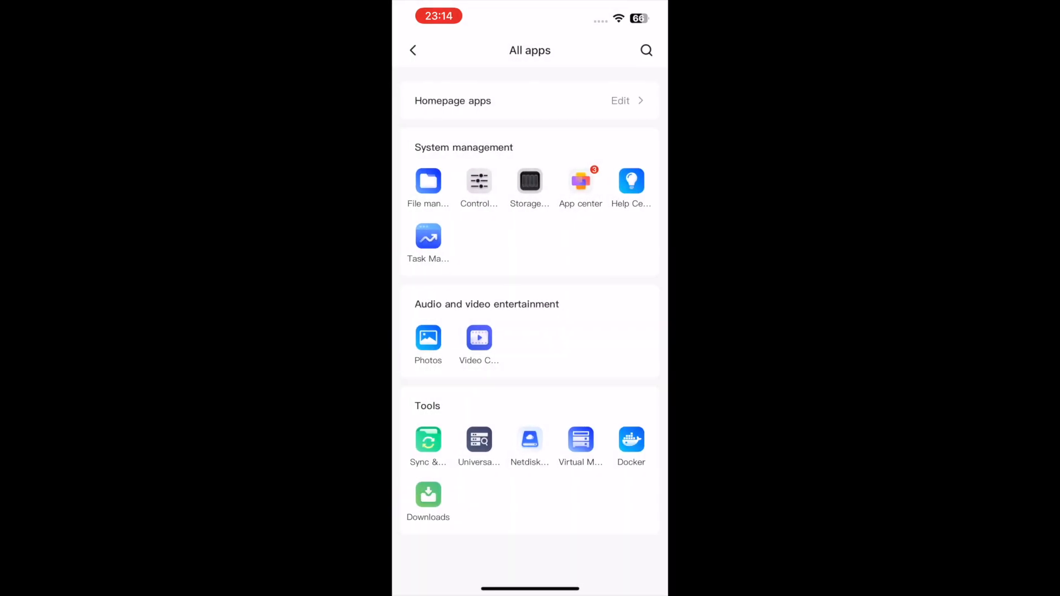
# View the Photos library in the mobile app, then swipe back to All apps.
pyautogui.click(429, 337)
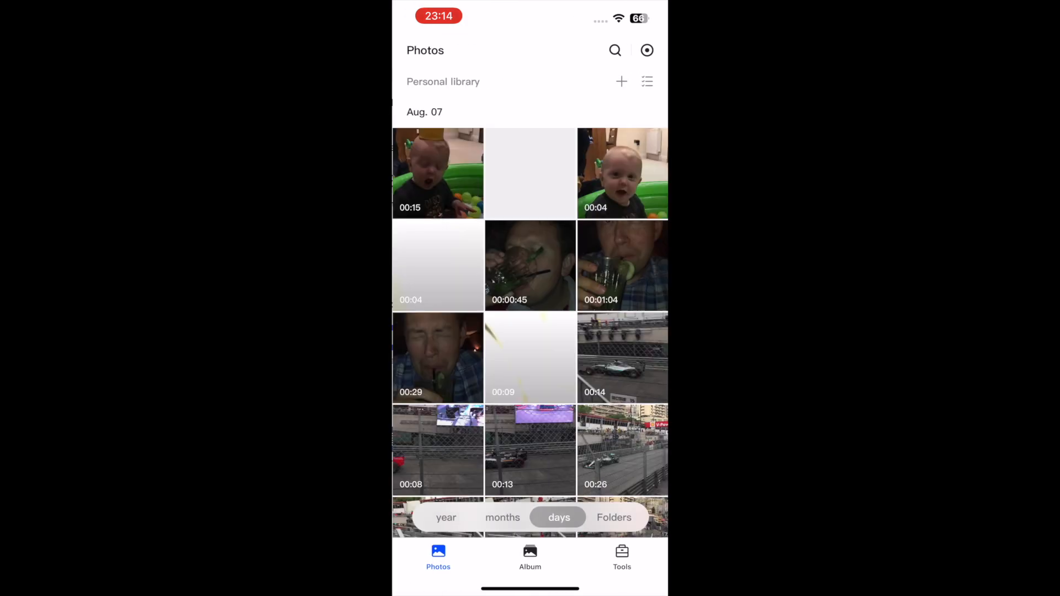
pyautogui.moveTo(396, 332); pyautogui.dragTo(580, 331)
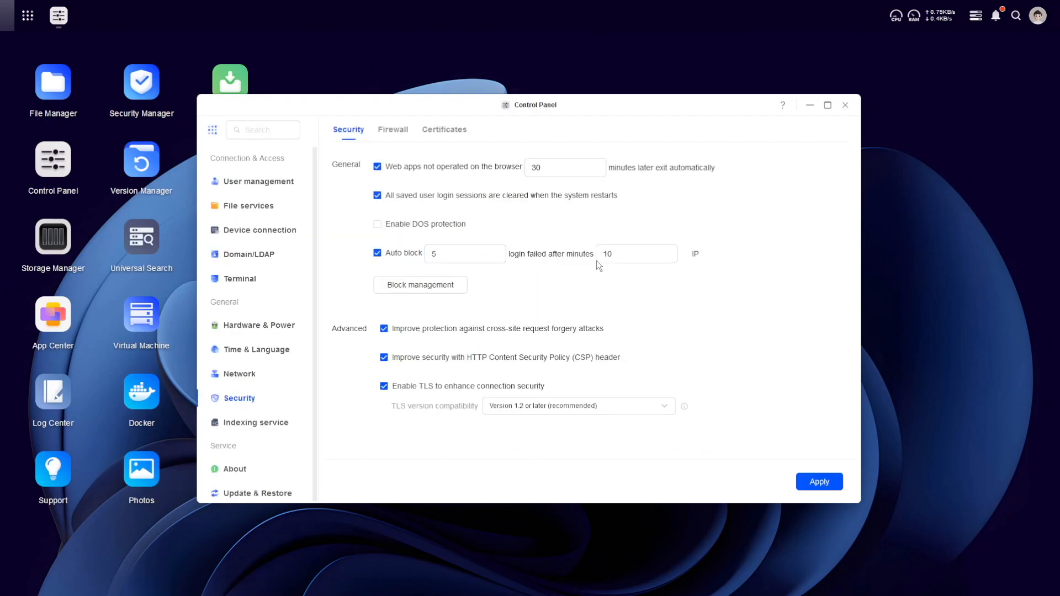
pyautogui.click(420, 284)
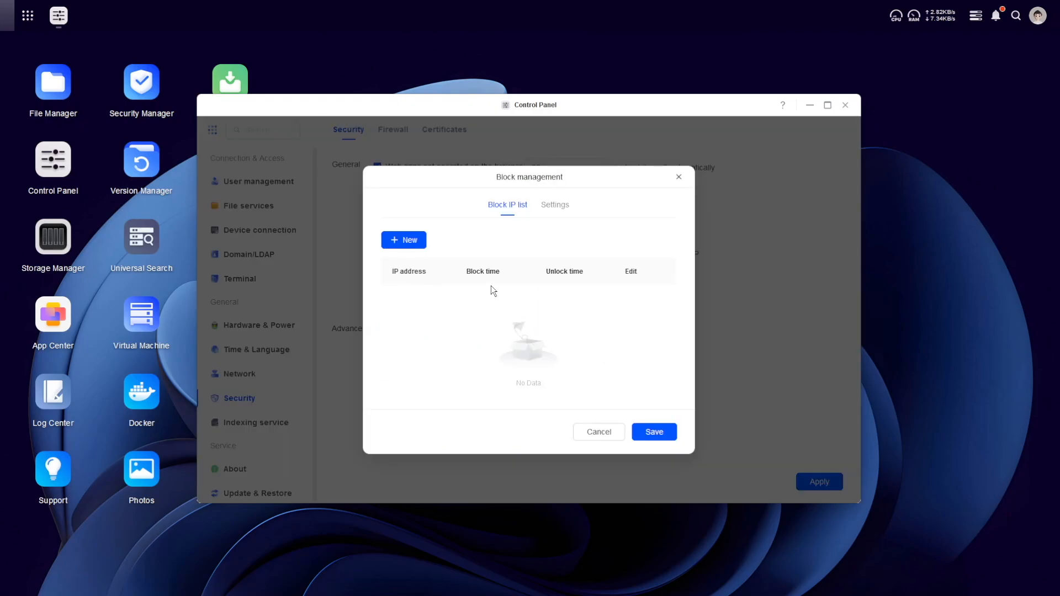
pyautogui.click(402, 240)
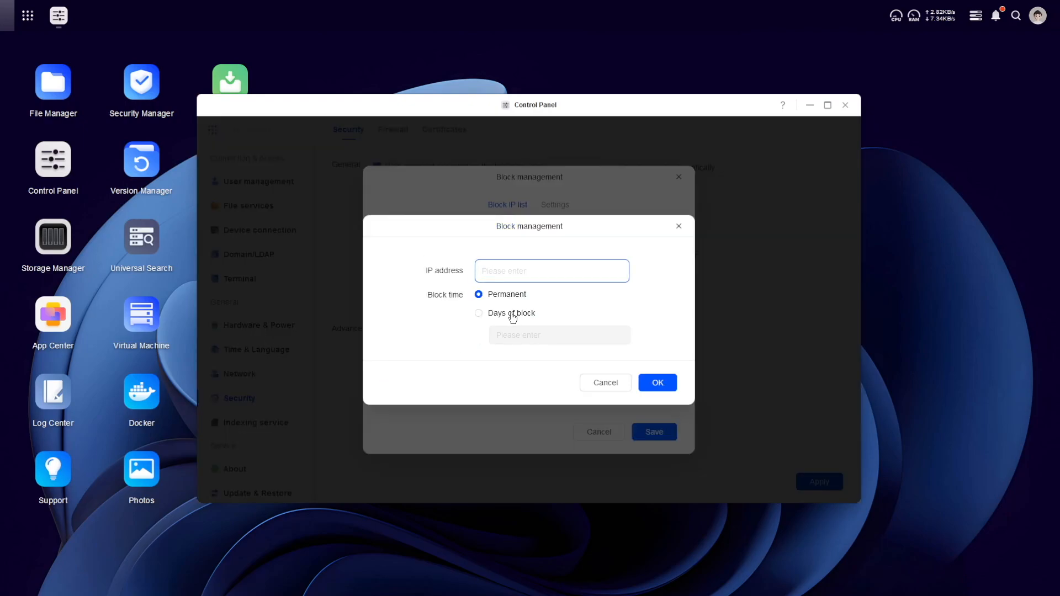
pyautogui.click(606, 383)
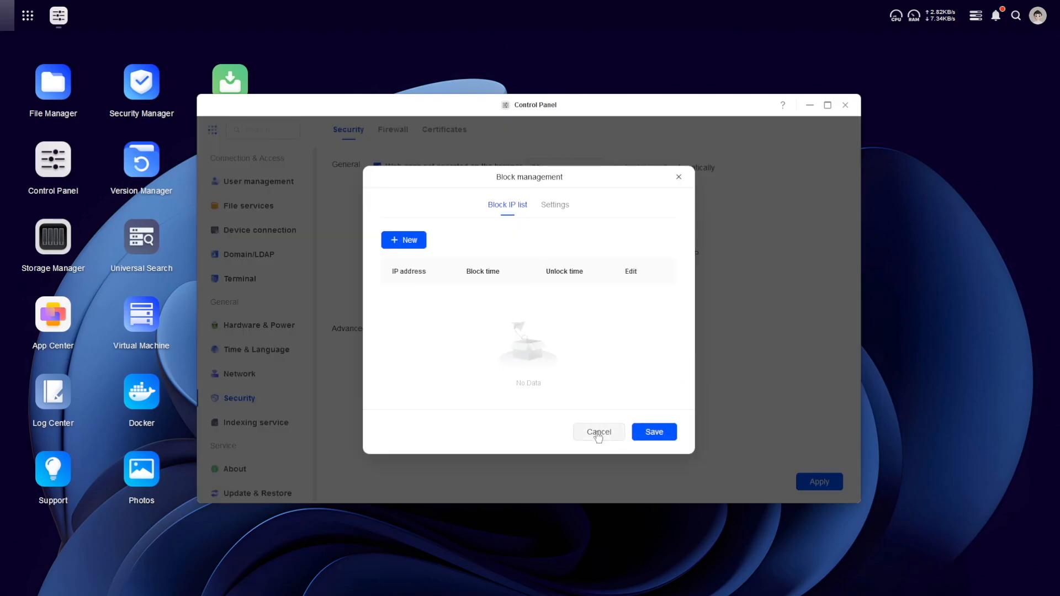
pyautogui.click(555, 205)
pyautogui.click(402, 269)
pyautogui.click(571, 244)
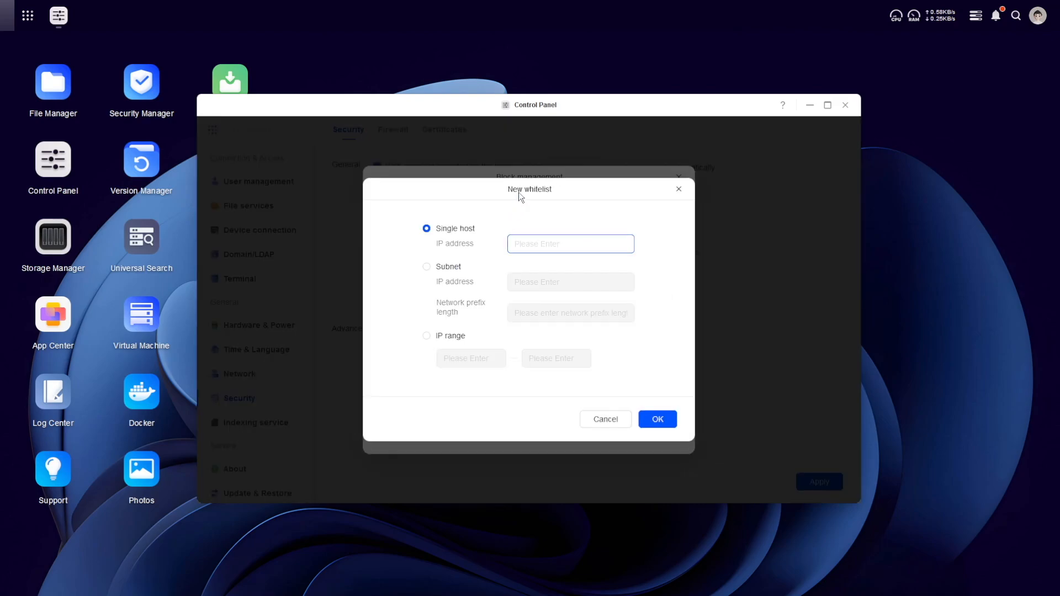
pyautogui.click(606, 420)
# Enable the firewall and start a new configuration with a rule applied to LAN1.
pyautogui.click(394, 129)
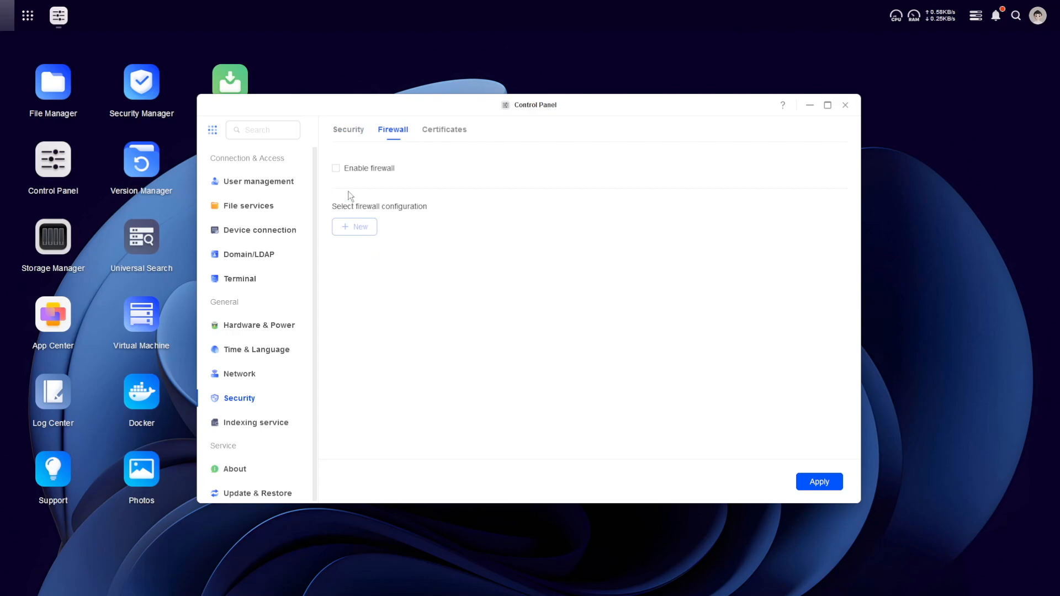
pyautogui.click(339, 170)
pyautogui.click(350, 227)
pyautogui.click(511, 198)
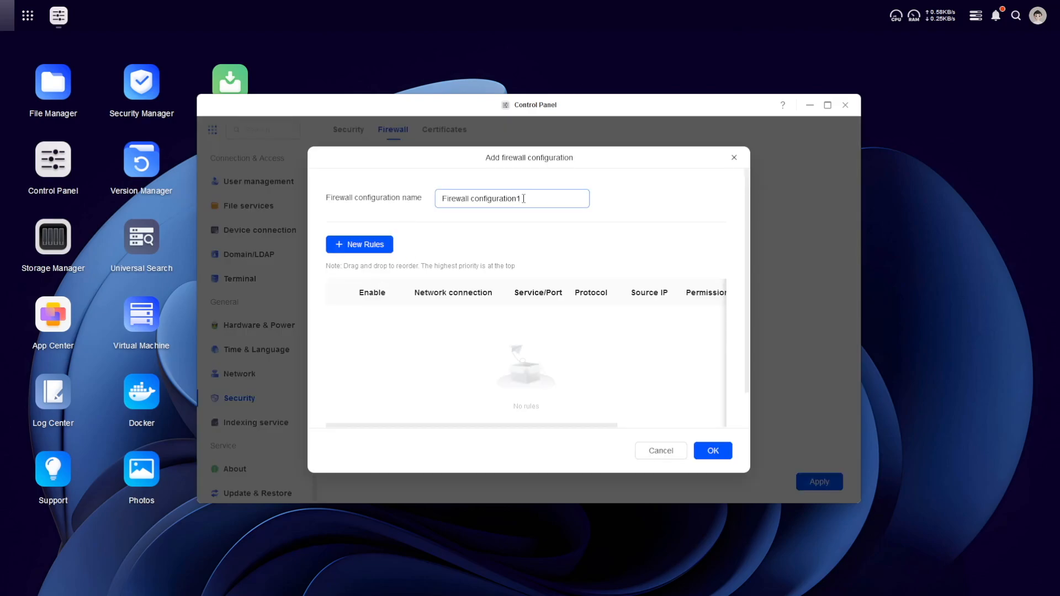
pyautogui.hotkey('ctrl', 'a')
pyautogui.write('test')
pyautogui.click(360, 245)
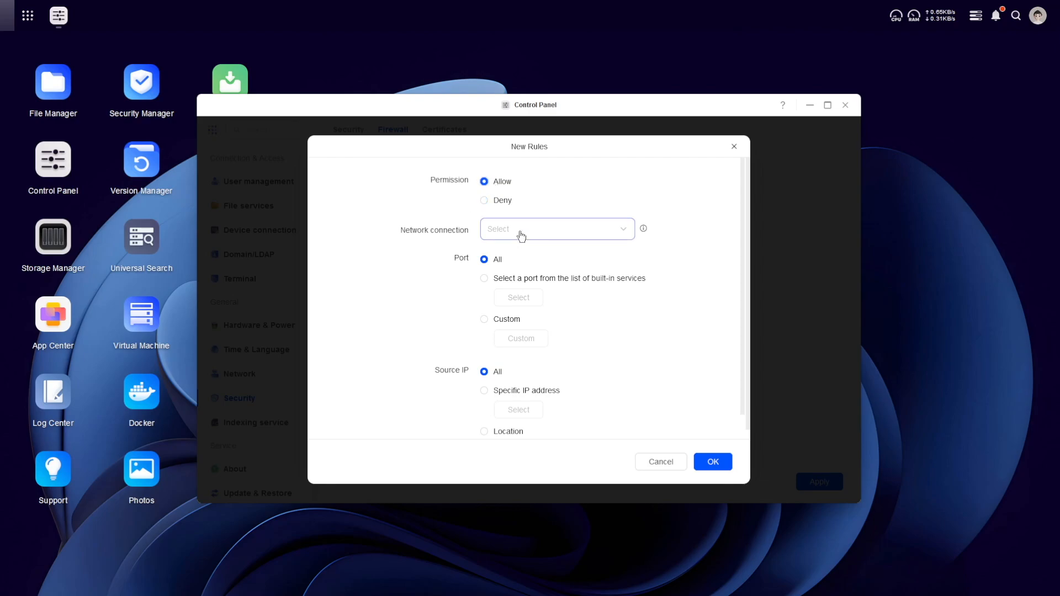
pyautogui.click(555, 229)
pyautogui.click(512, 260)
# Try limiting the rule's source to a subnet, then to an IP address range.
pyautogui.click(484, 390)
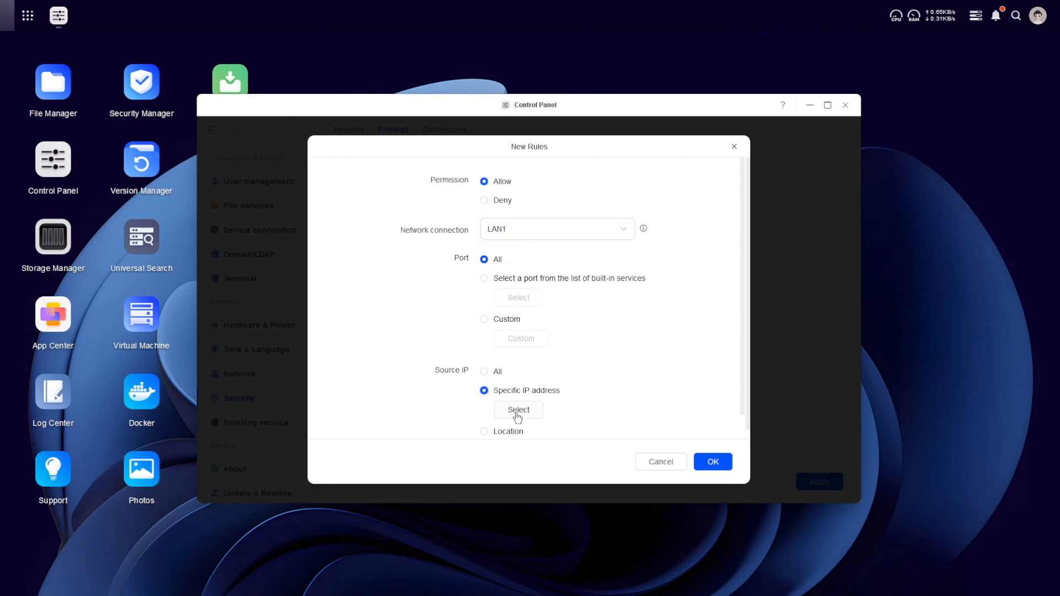
pyautogui.click(520, 410)
pyautogui.click(426, 266)
pyautogui.click(570, 281)
pyautogui.write('10.')
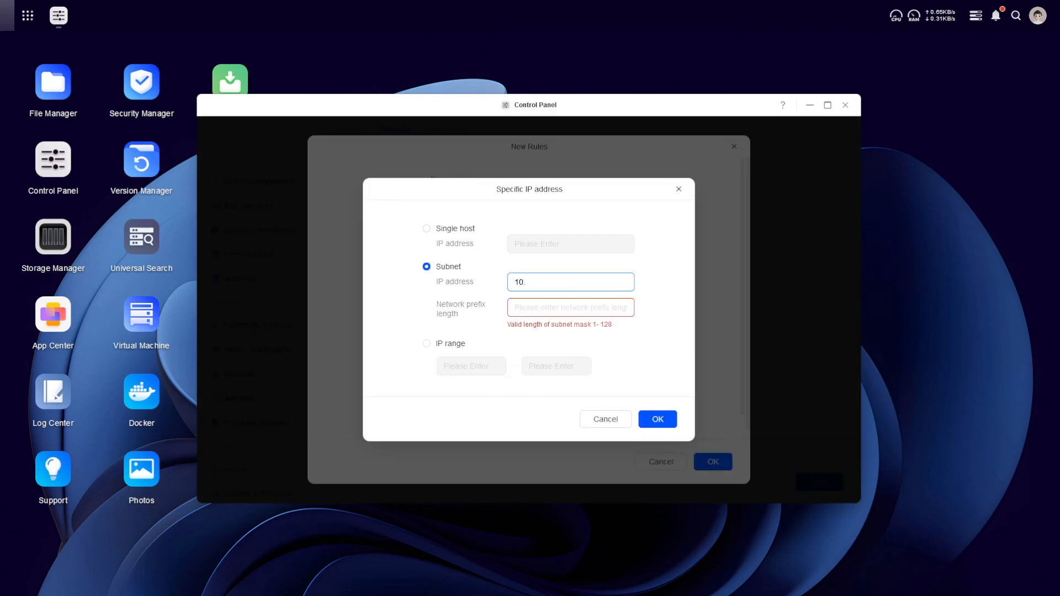
pyautogui.write('24')
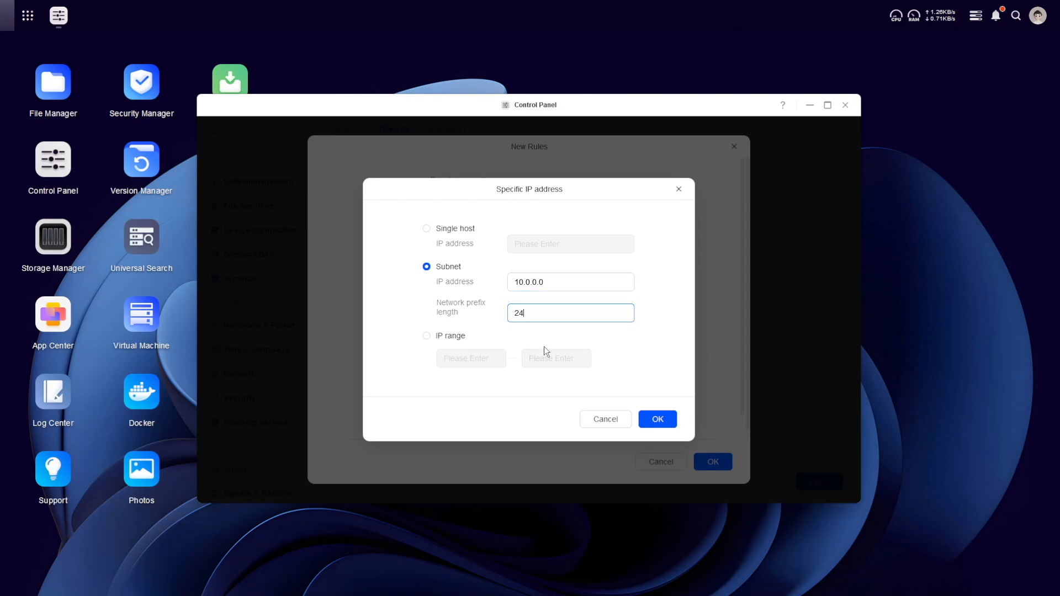
pyautogui.click(427, 343)
pyautogui.click(471, 366)
pyautogui.write('10')
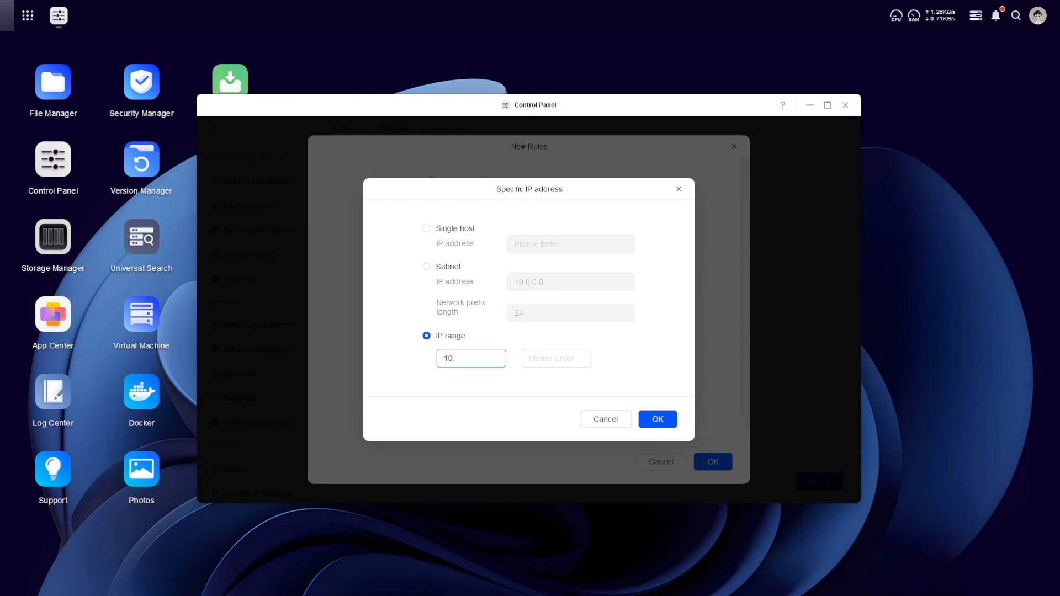
pyautogui.write('.0.0.1')
pyautogui.press('Tab')
pyautogui.write('10')
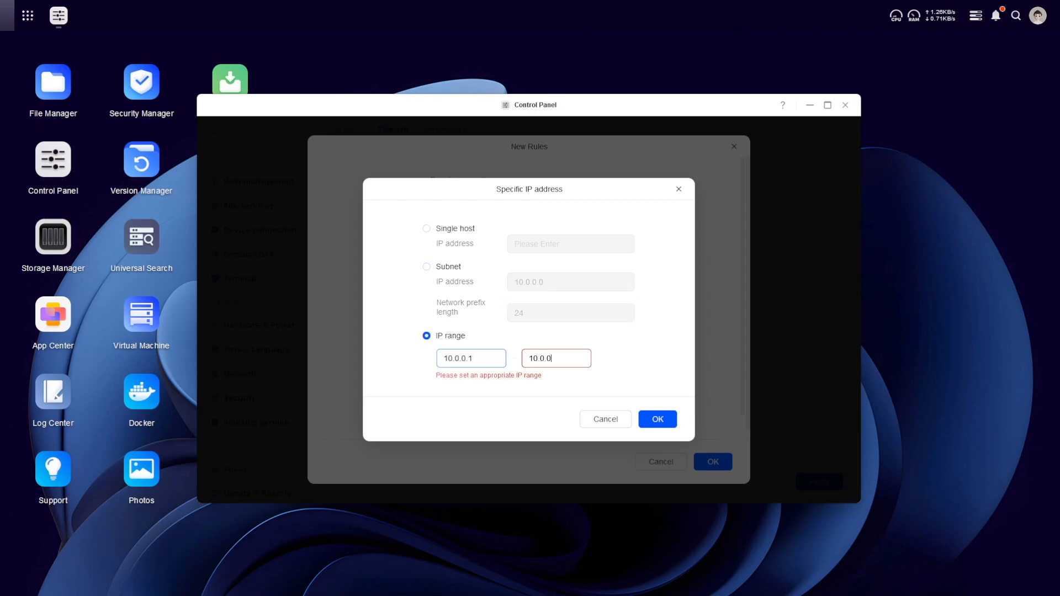
pyautogui.write('.0.0.255')
# Discard the rule and configuration, save the firewall change, and review the blocked IP 192.168.60.12.
pyautogui.click(605, 419)
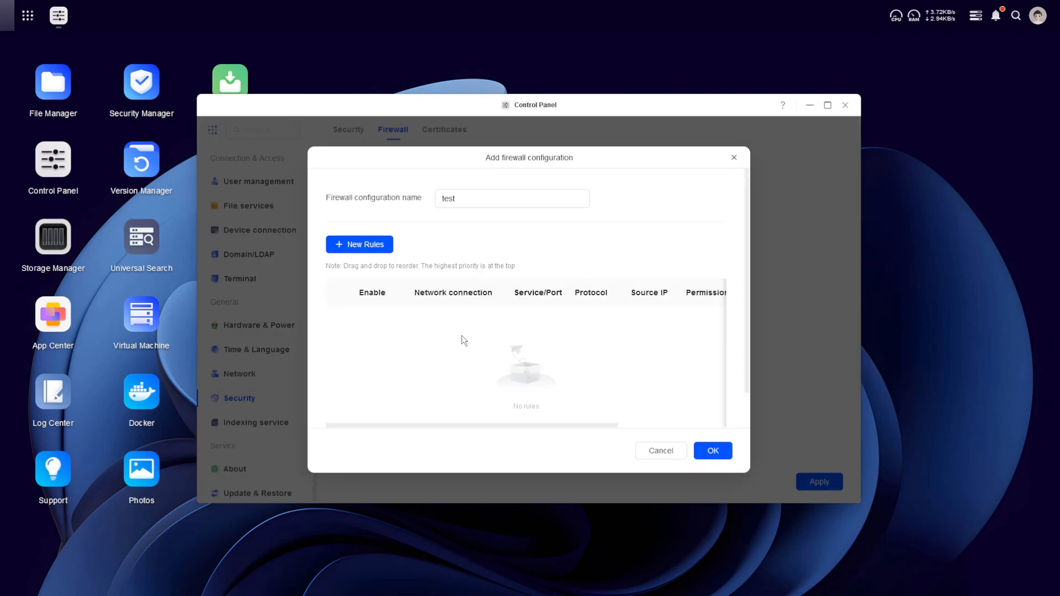
pyautogui.click(661, 451)
pyautogui.click(349, 129)
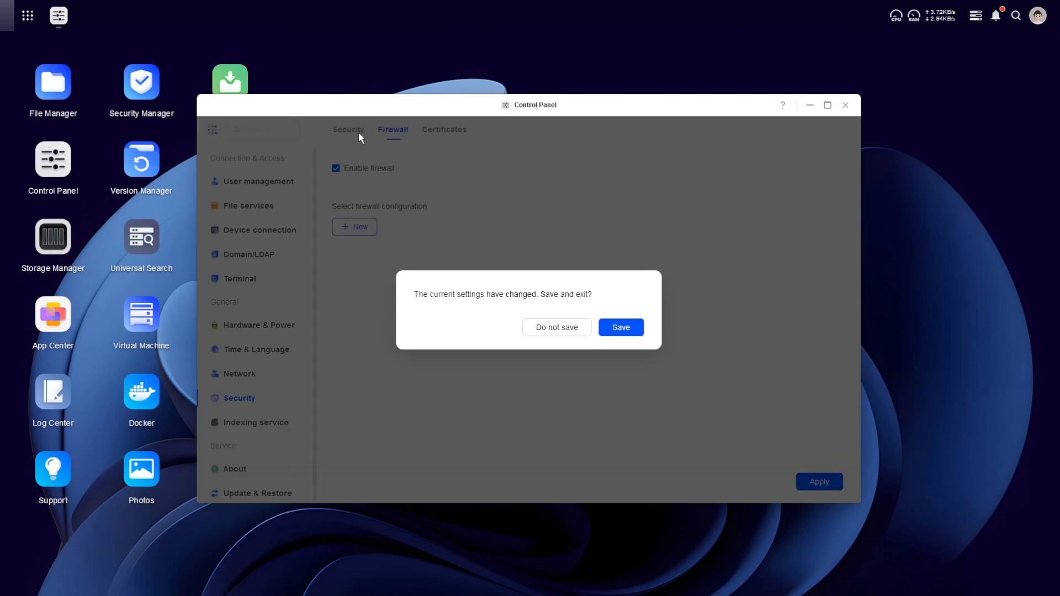
pyautogui.click(620, 328)
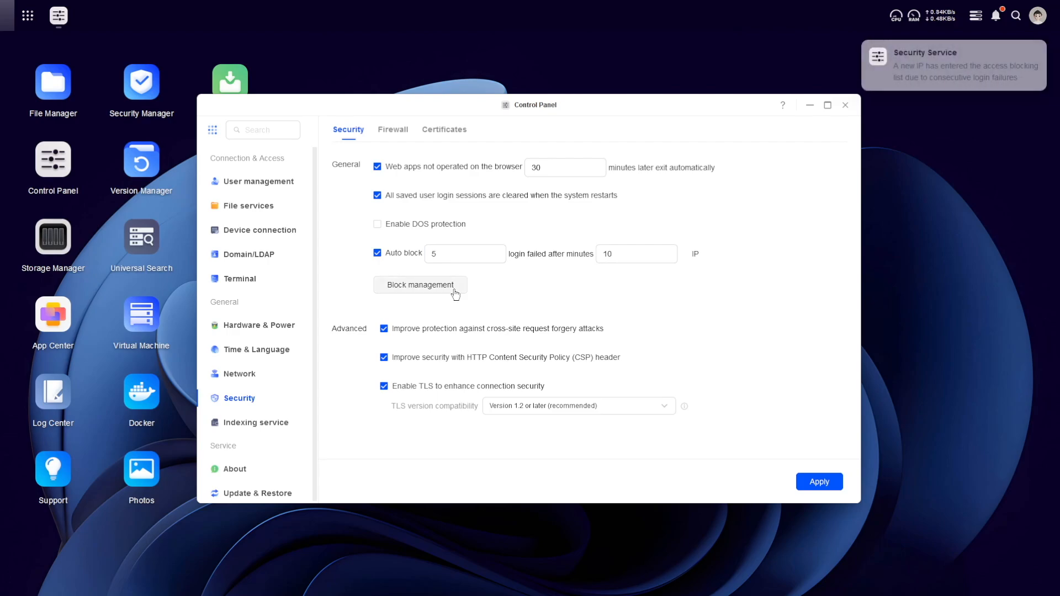
pyautogui.click(418, 284)
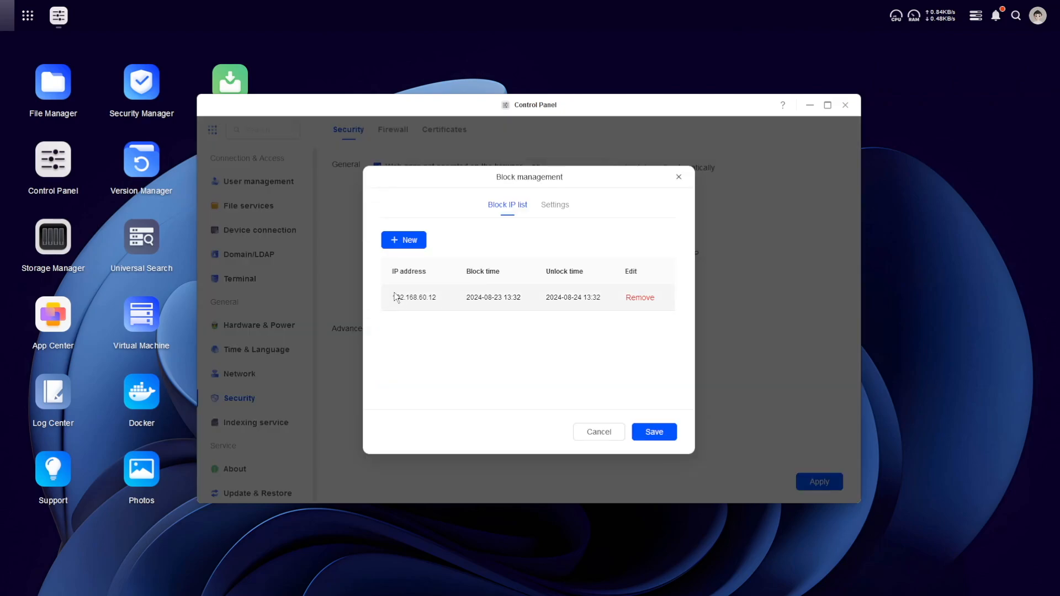
pyautogui.click(608, 429)
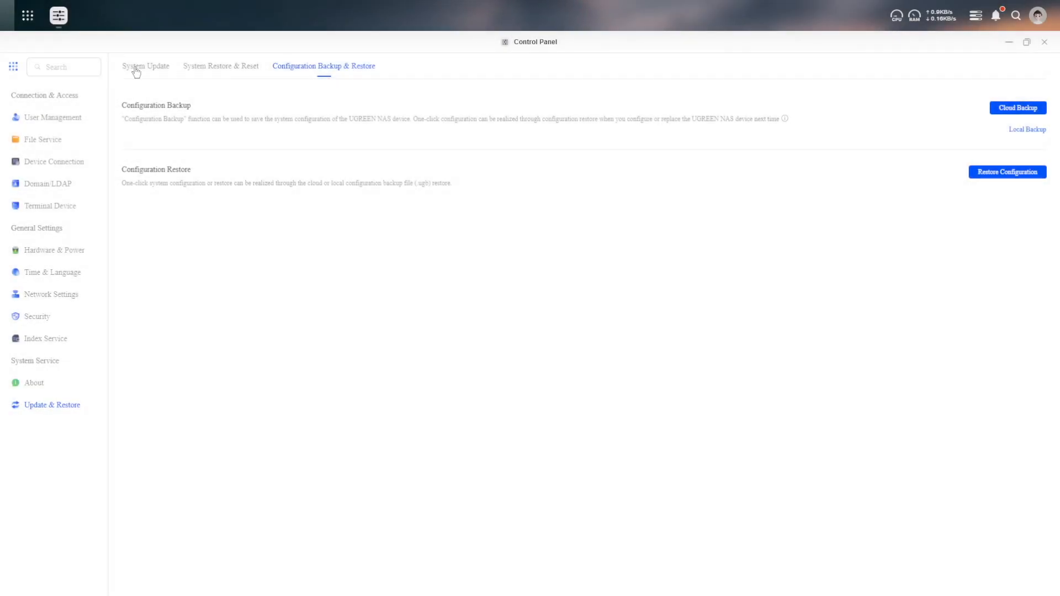
# Compare the System Update and System Restore & Reset pages, then start a manual package installation.
pyautogui.click(139, 69)
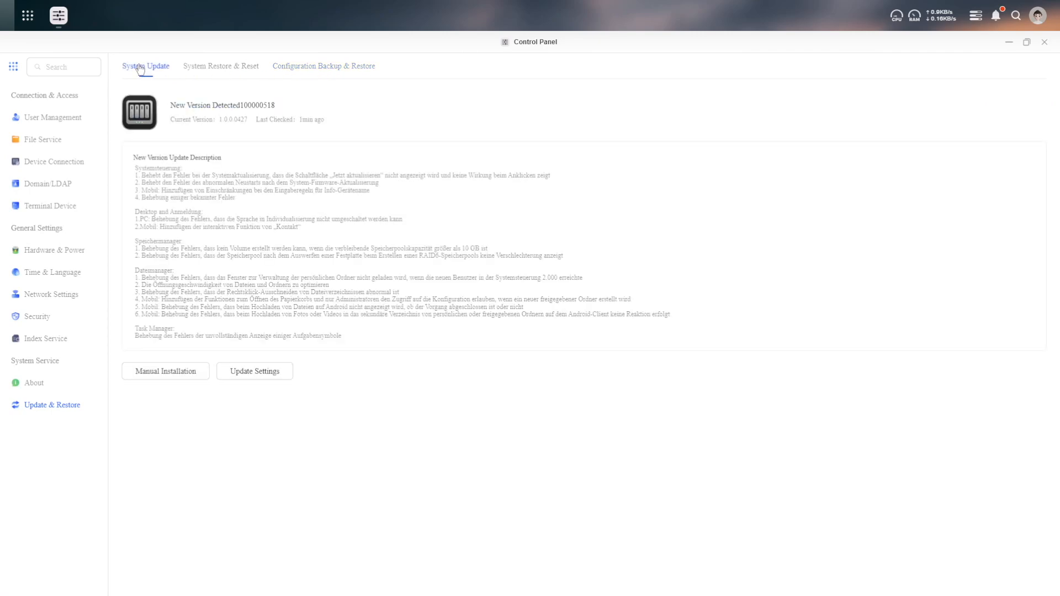
pyautogui.click(220, 70)
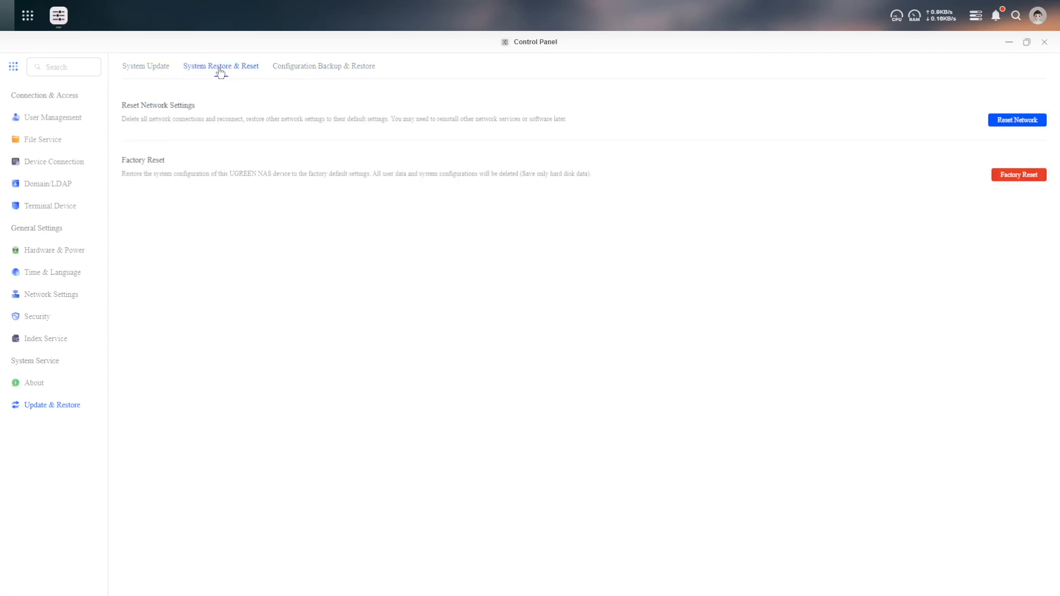
pyautogui.click(133, 68)
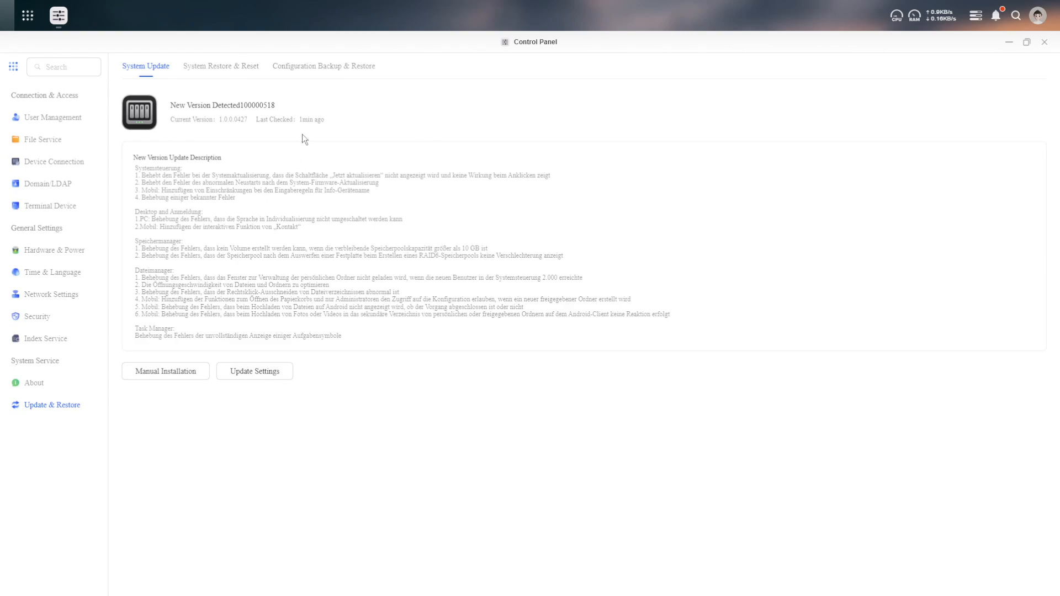
pyautogui.click(390, 441)
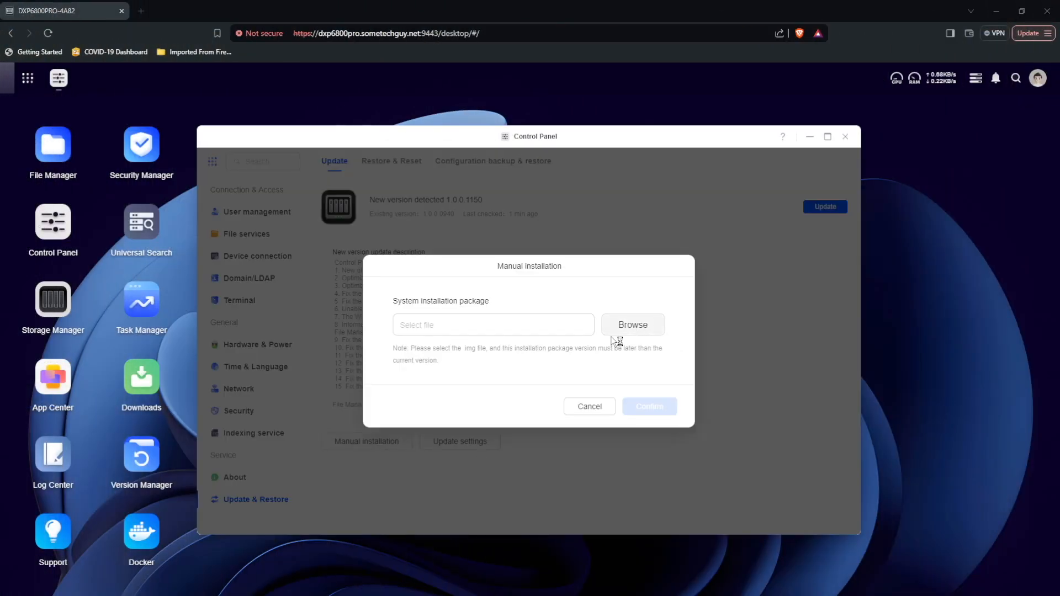
pyautogui.click(633, 325)
# Install the UGOSPRO_OTA_DIFF 1.0.0.1150 image, accepting the shutdown warning to begin updating.
pyautogui.doubleClick(101, 86)
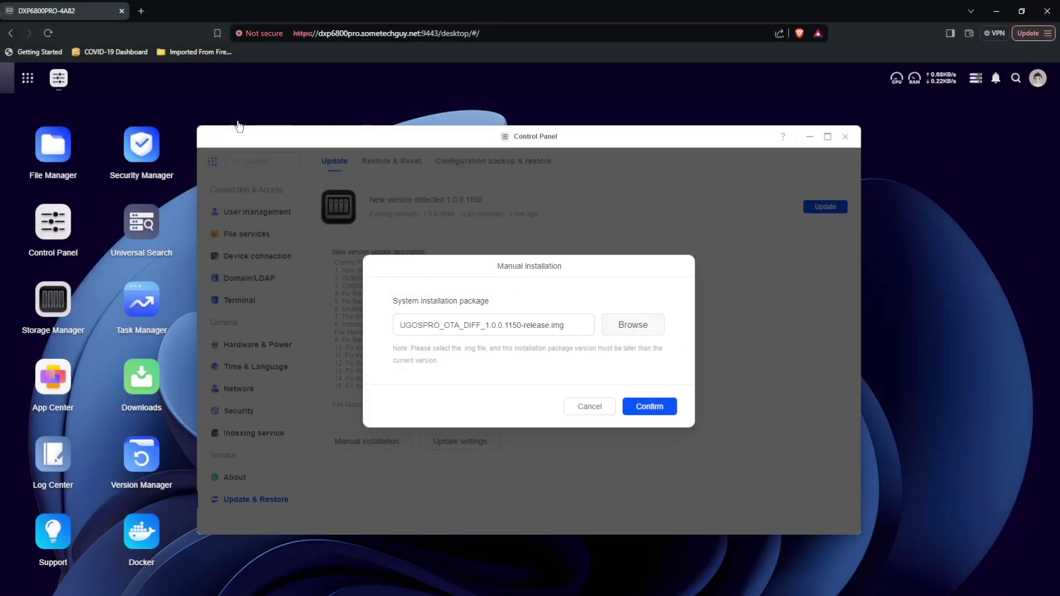
pyautogui.click(650, 407)
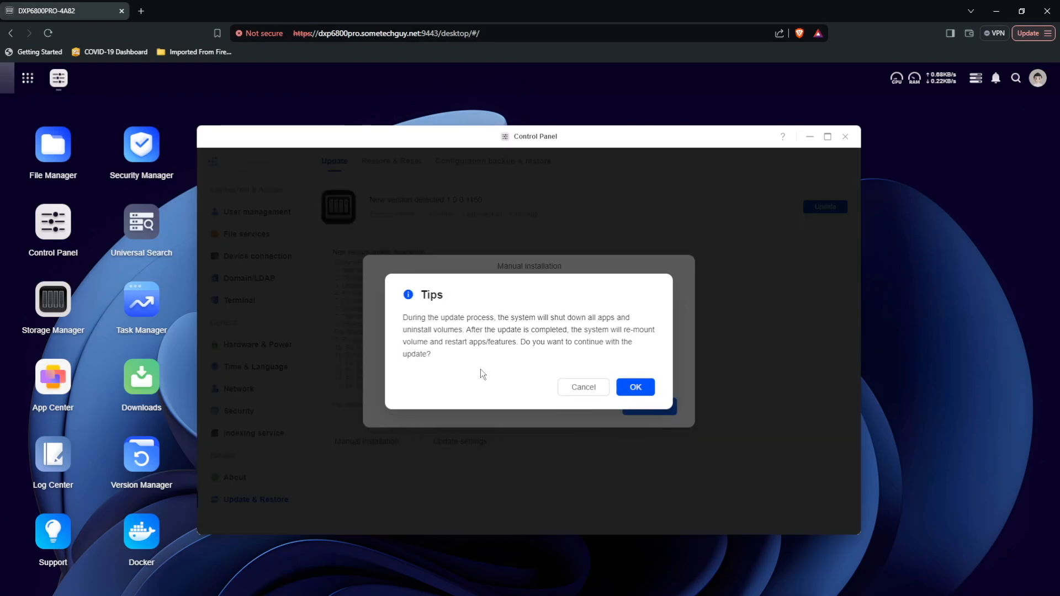
pyautogui.click(636, 387)
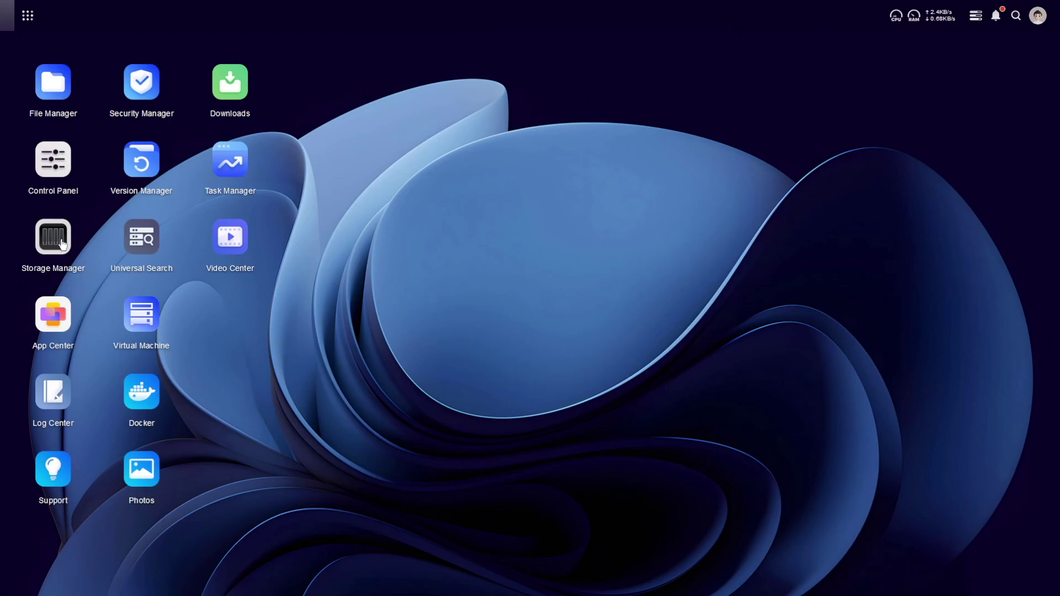
# Show Control Panel's Network connection page listing the LAN1 and LAN2 interfaces.
pyautogui.doubleClick(47, 179)
pyautogui.click(394, 283)
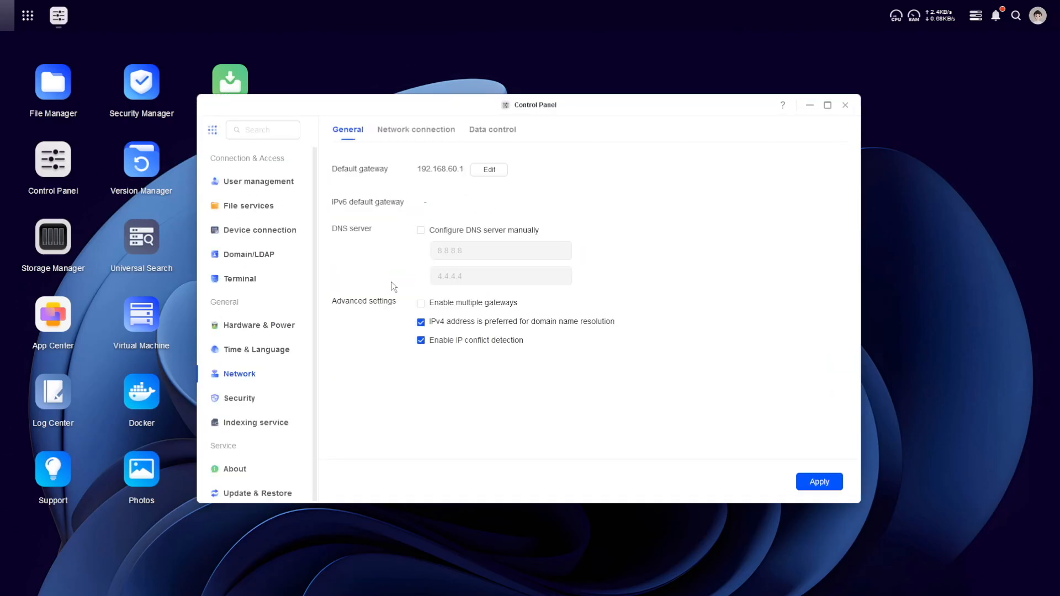
pyautogui.click(413, 135)
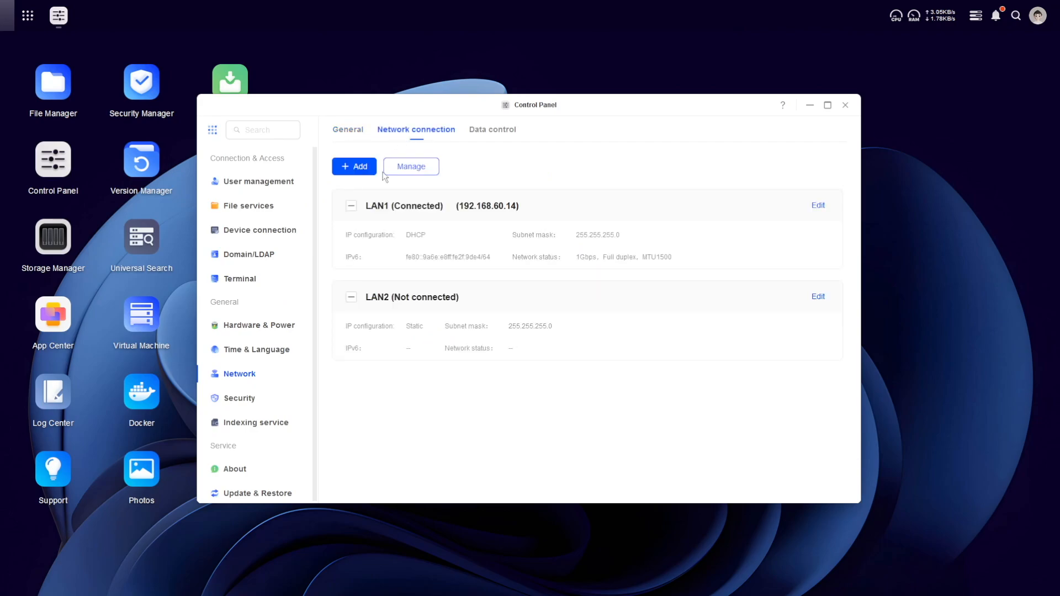
pyautogui.click(818, 207)
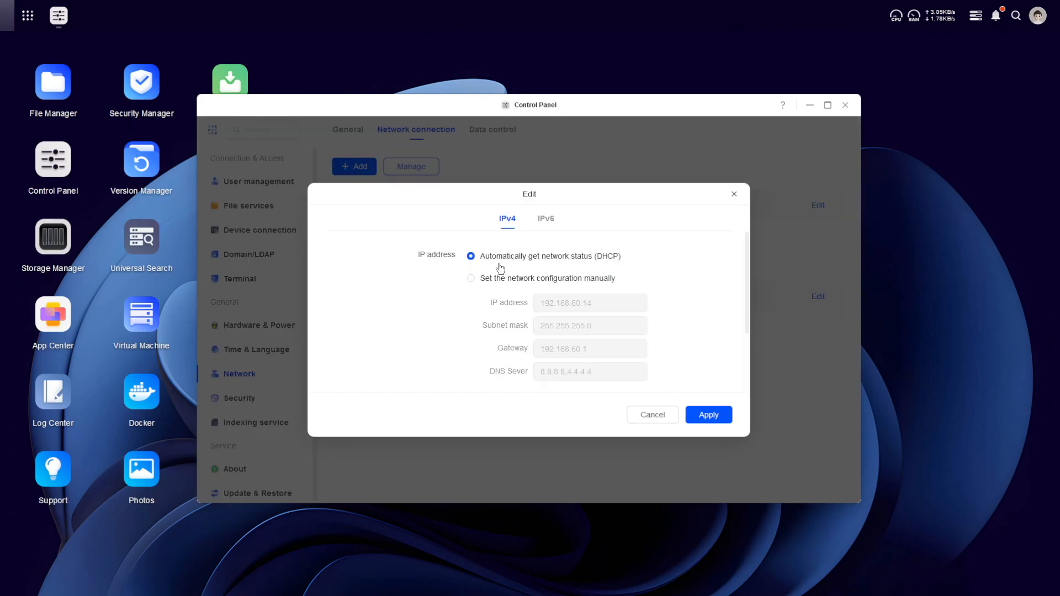
pyautogui.click(660, 416)
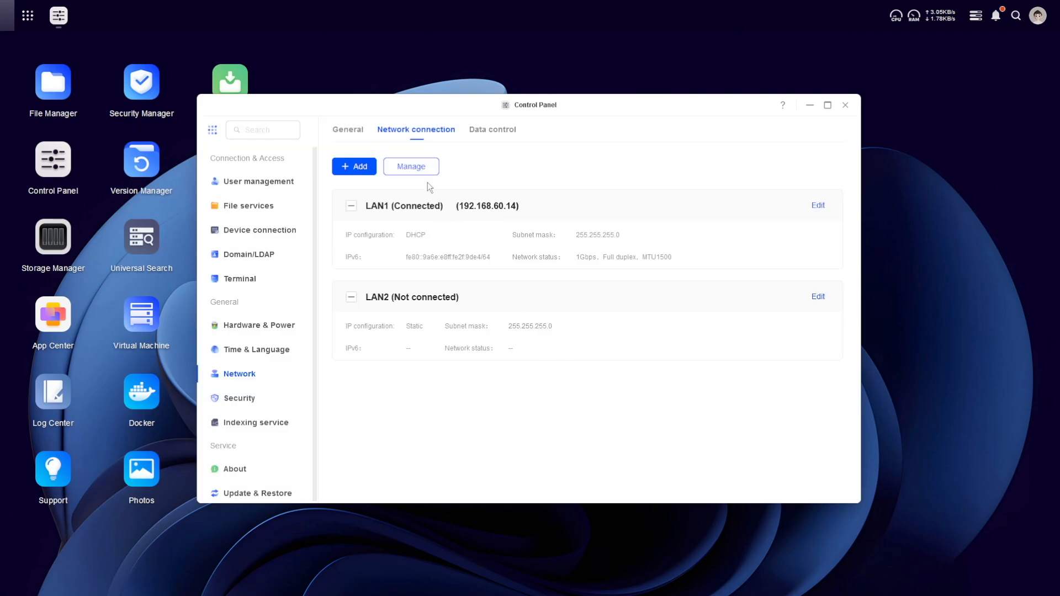
# Start a link aggregation bond, try continuing with only LAN1 selected, then back out to the mode choice.
pyautogui.moveTo(412, 167)
pyautogui.click(355, 166)
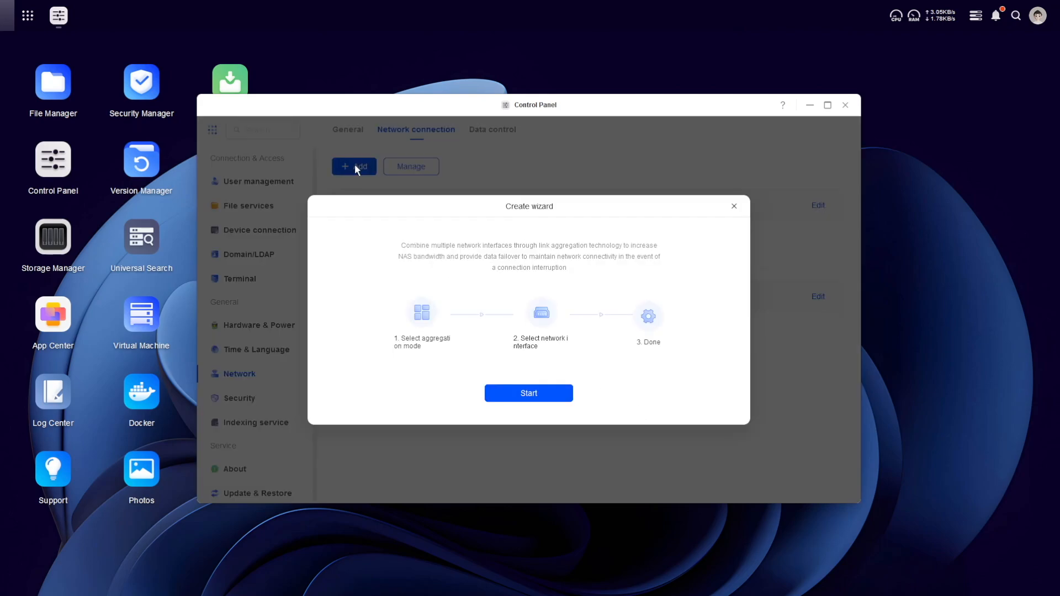
pyautogui.click(529, 392)
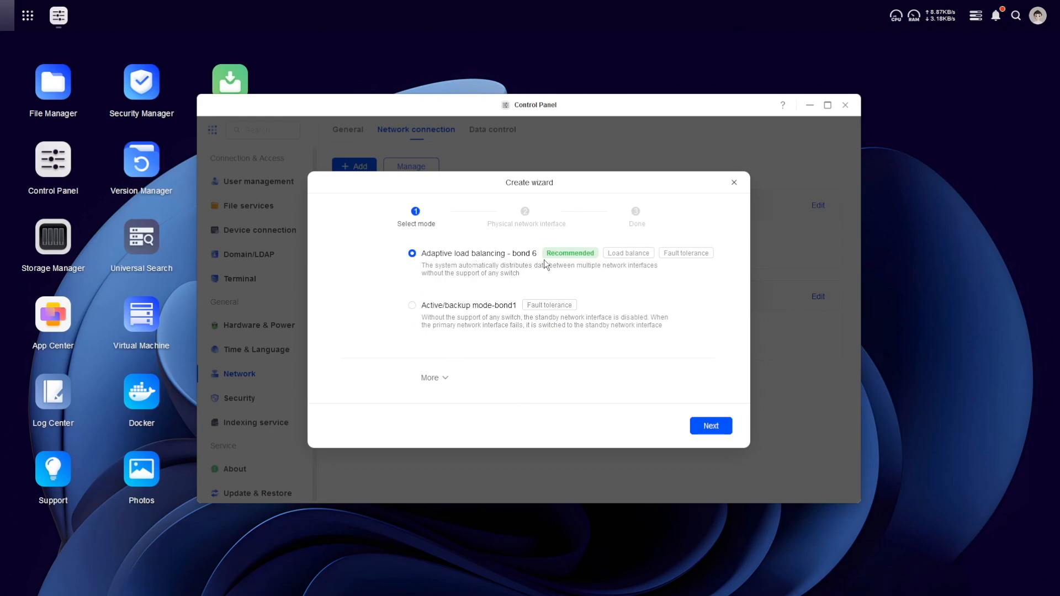
pyautogui.click(443, 381)
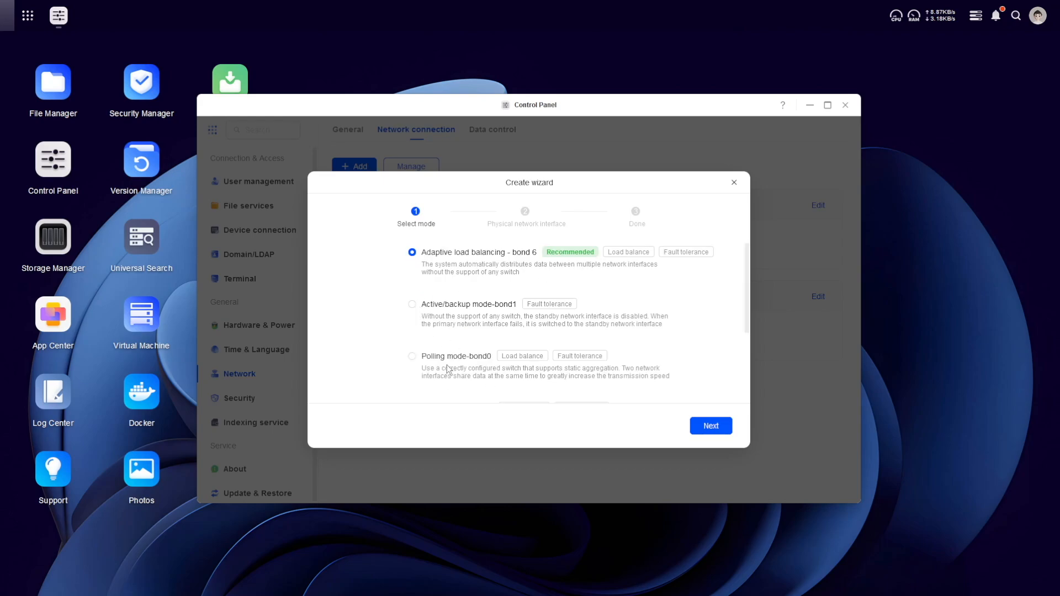
pyautogui.scroll(-3, 451, 334)
pyautogui.scroll(3, 442, 327)
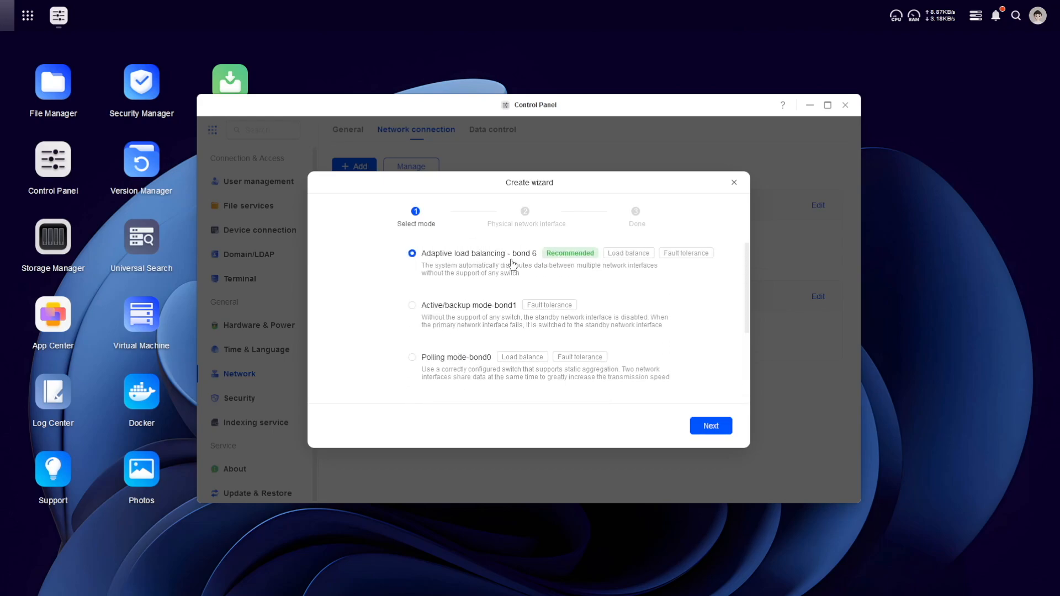
pyautogui.click(712, 426)
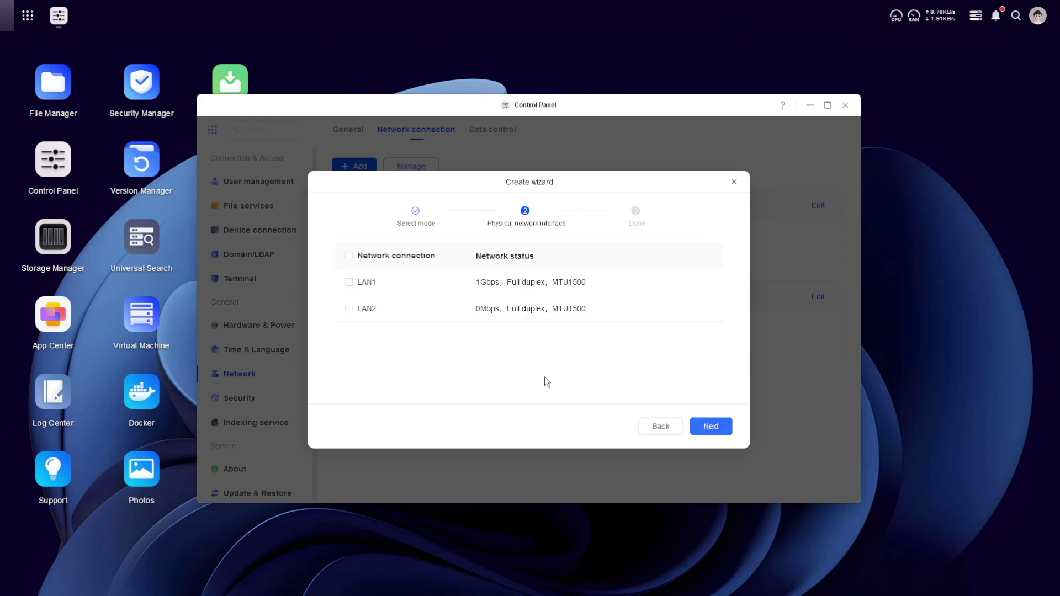
pyautogui.click(348, 283)
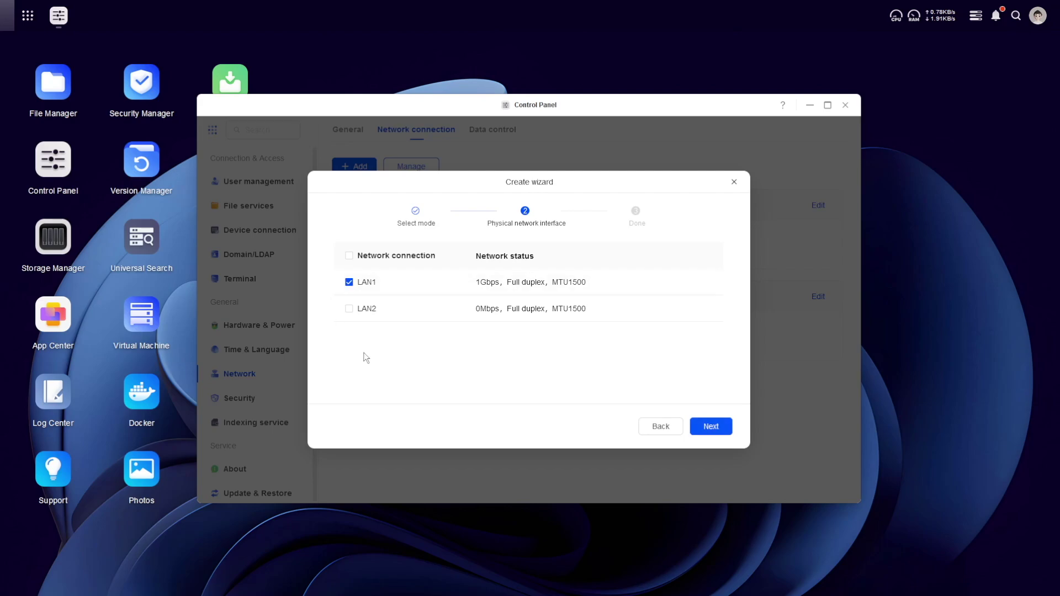
pyautogui.click(712, 426)
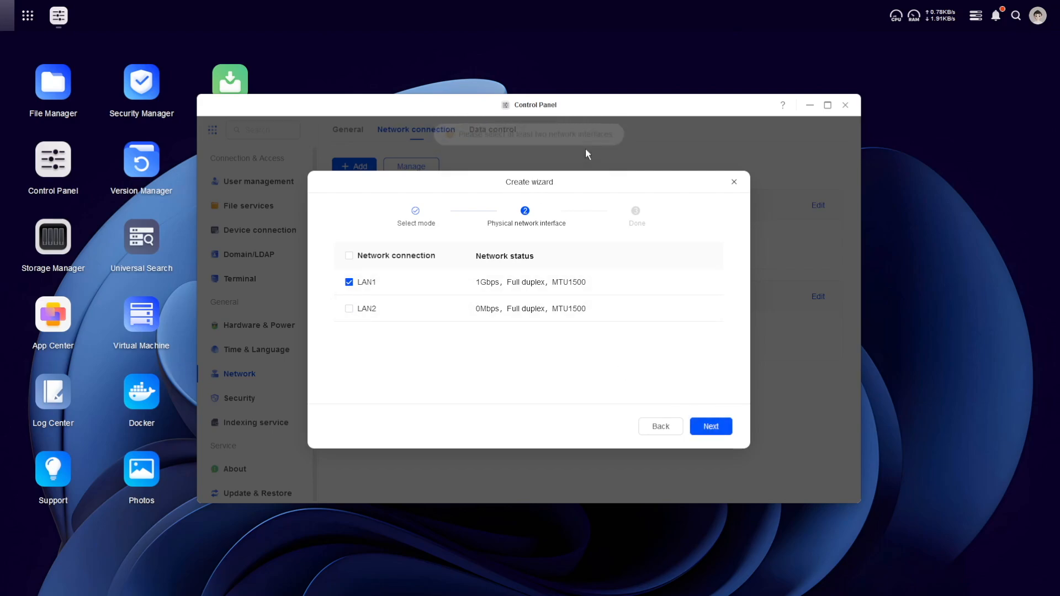
pyautogui.click(349, 283)
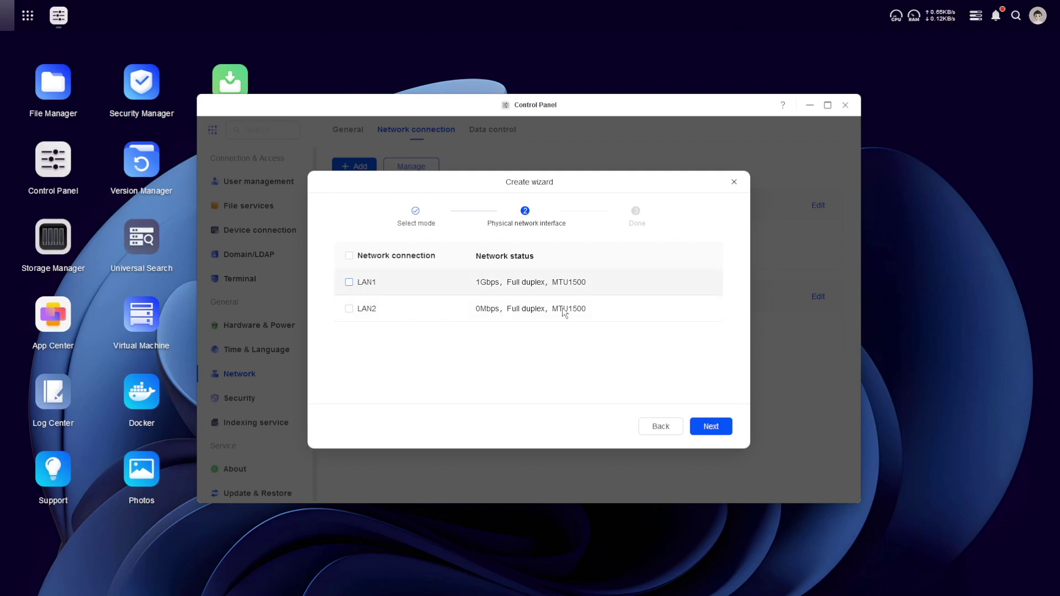
pyautogui.click(660, 426)
pyautogui.scroll(-3, 421, 284)
pyautogui.scroll(-1, 420, 285)
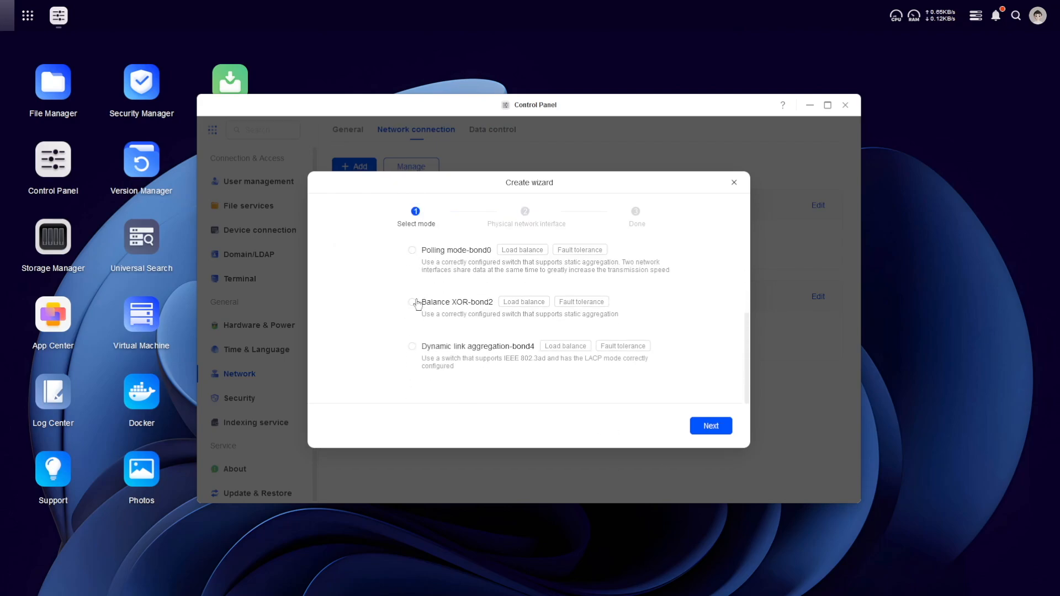
# Try the Dynamic link aggregation-bond4 mode with only LAN2 selected, then back out again.
pyautogui.click(413, 346)
pyautogui.click(711, 426)
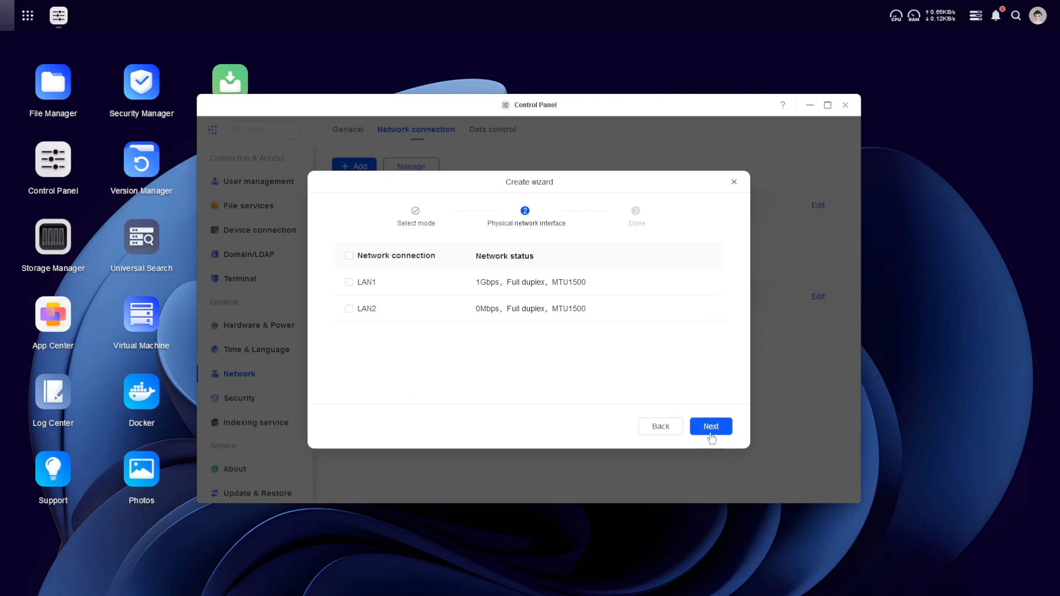
pyautogui.click(349, 308)
pyautogui.click(711, 428)
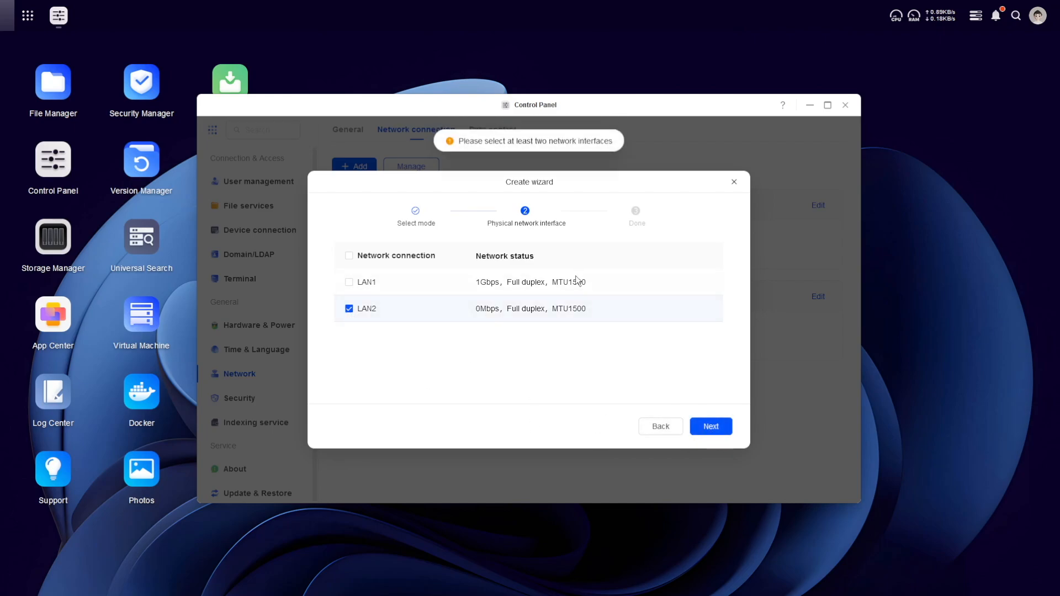
pyautogui.click(660, 426)
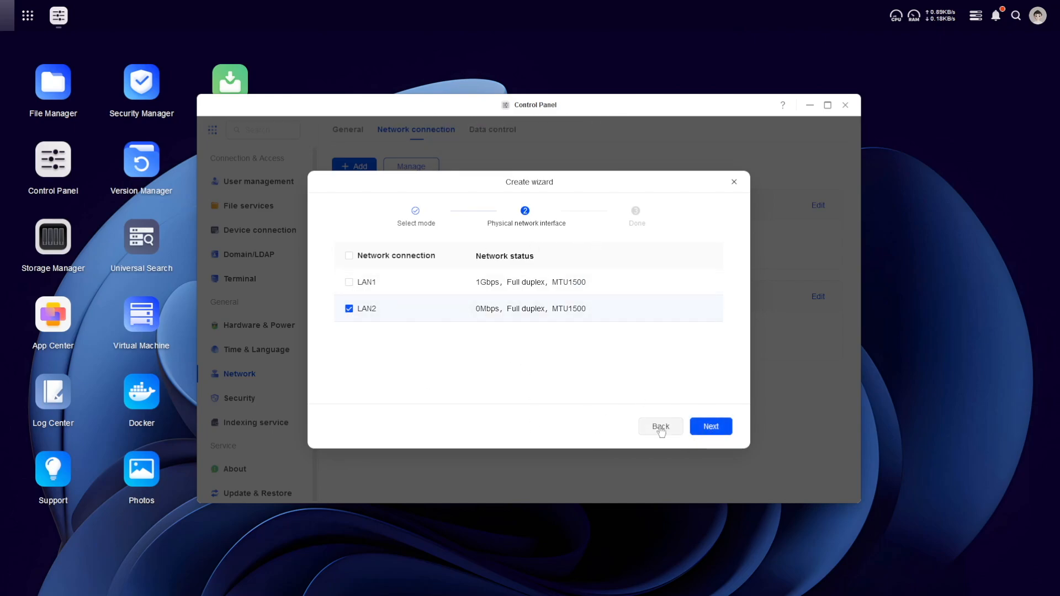
# Refresh the network connection list via the General tab so LAN2 shows as connected.
pyautogui.click(737, 183)
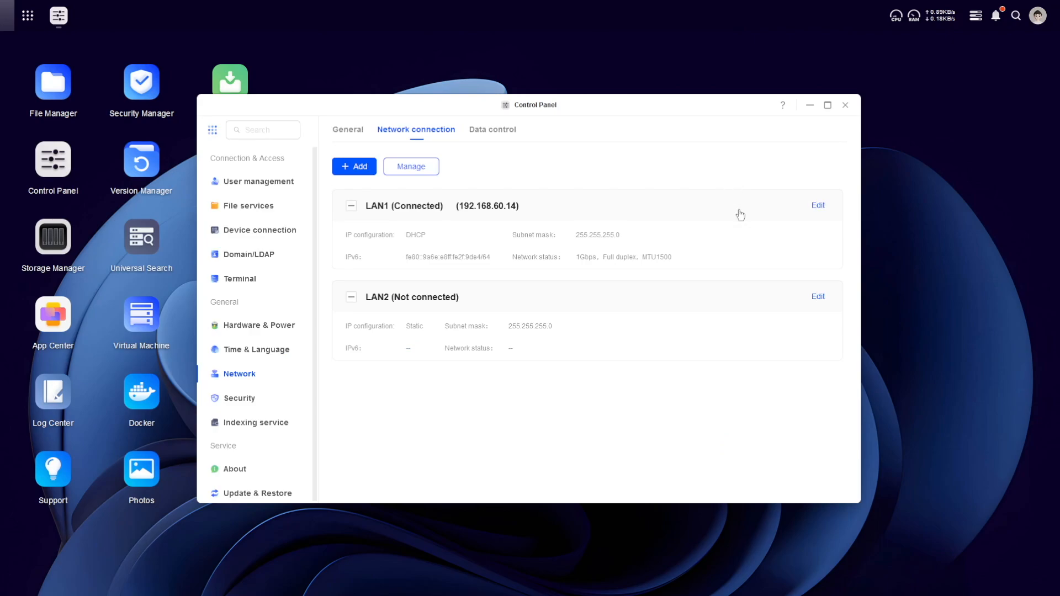
pyautogui.click(348, 130)
pyautogui.click(406, 130)
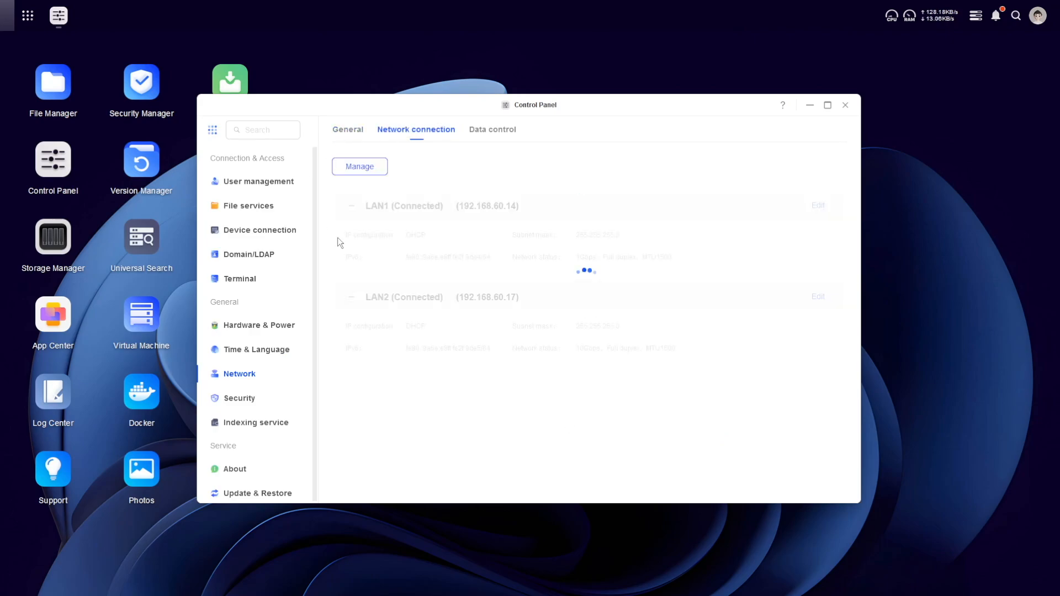
# Configure LAN2 manually with IP 192.168.1.10, gateway 192.168.1.1 and a DNS server, and apply it.
pyautogui.click(825, 297)
pyautogui.click(496, 290)
pyautogui.click(579, 303)
pyautogui.hotkey('ctrl', 'a')
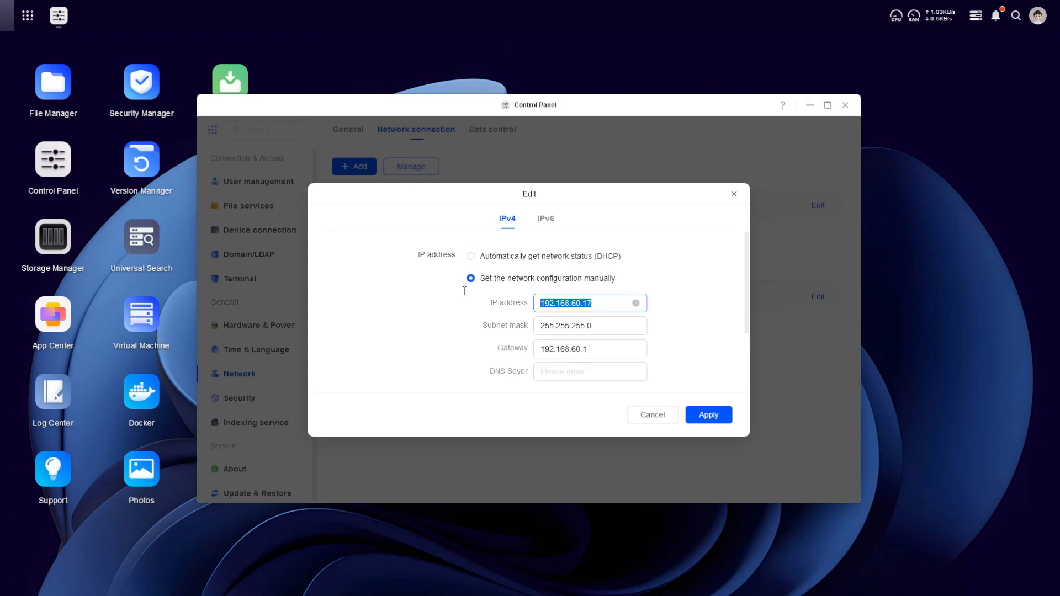
pyautogui.write('192')
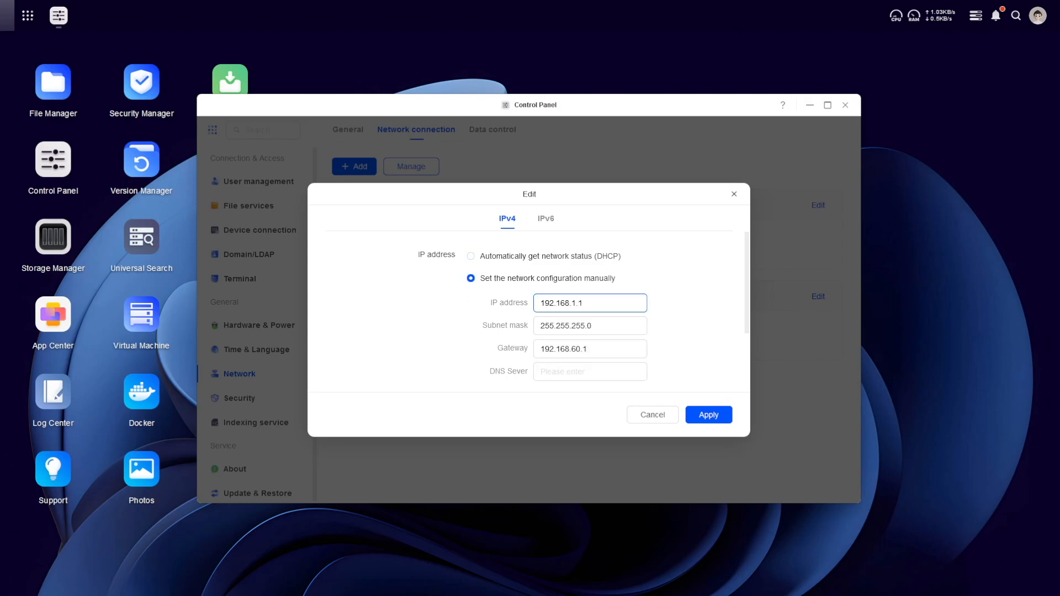
pyautogui.write('10')
pyautogui.press('Tab')
pyautogui.press('Tab')
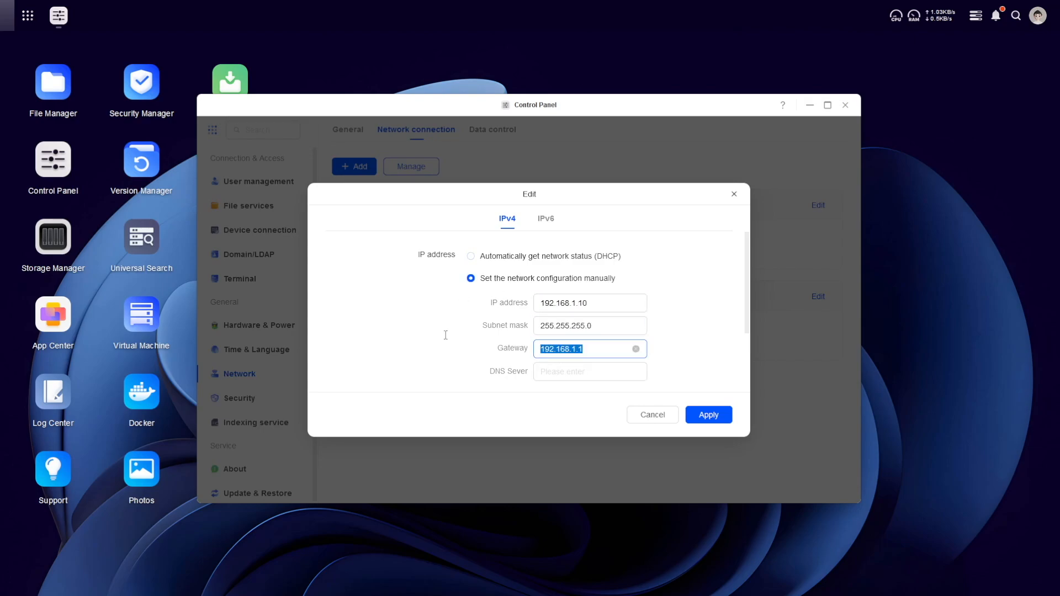
pyautogui.press('BackSpace')
pyautogui.click(709, 415)
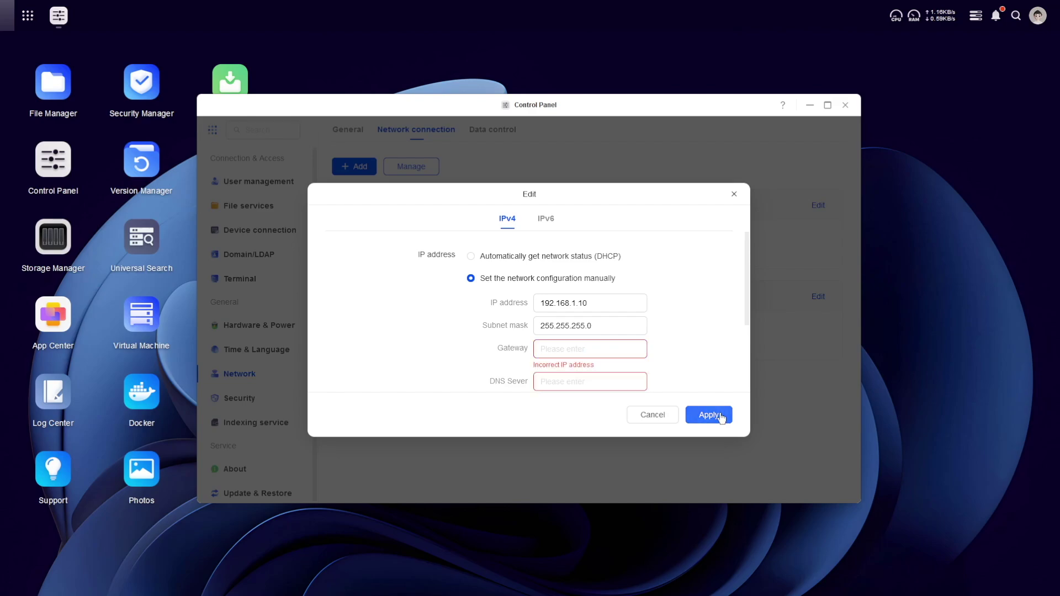
pyautogui.click(575, 350)
pyautogui.write('192.168.1.1')
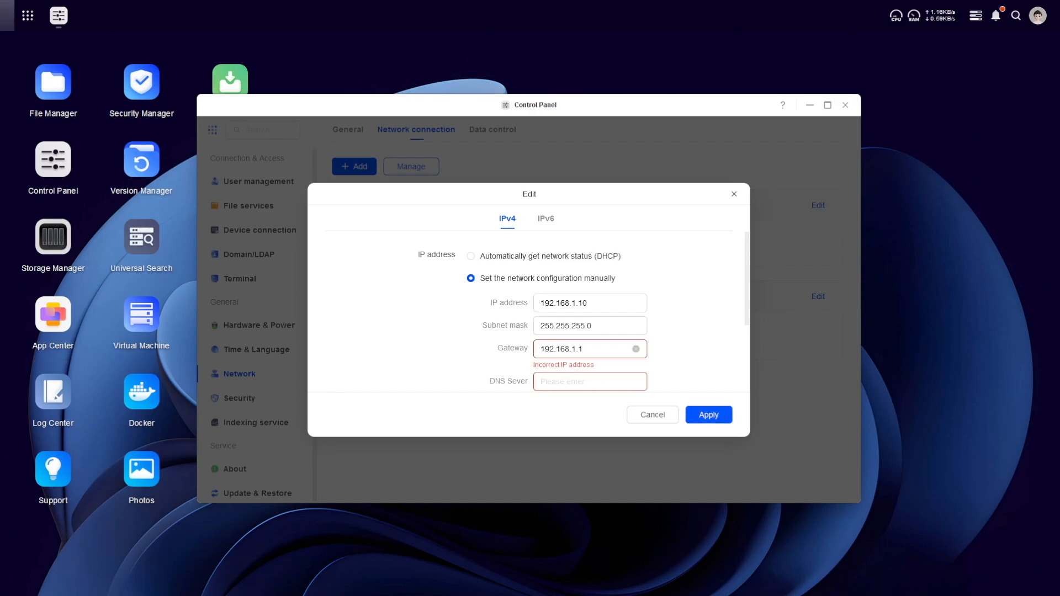
pyautogui.press('Tab')
pyautogui.write('1.1.1.1')
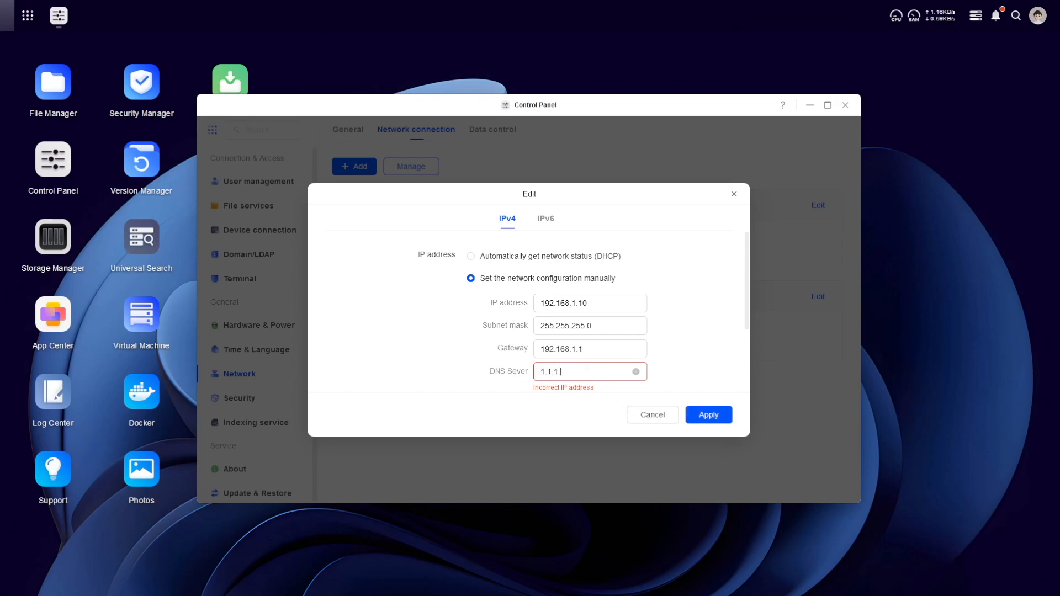
pyautogui.click(709, 415)
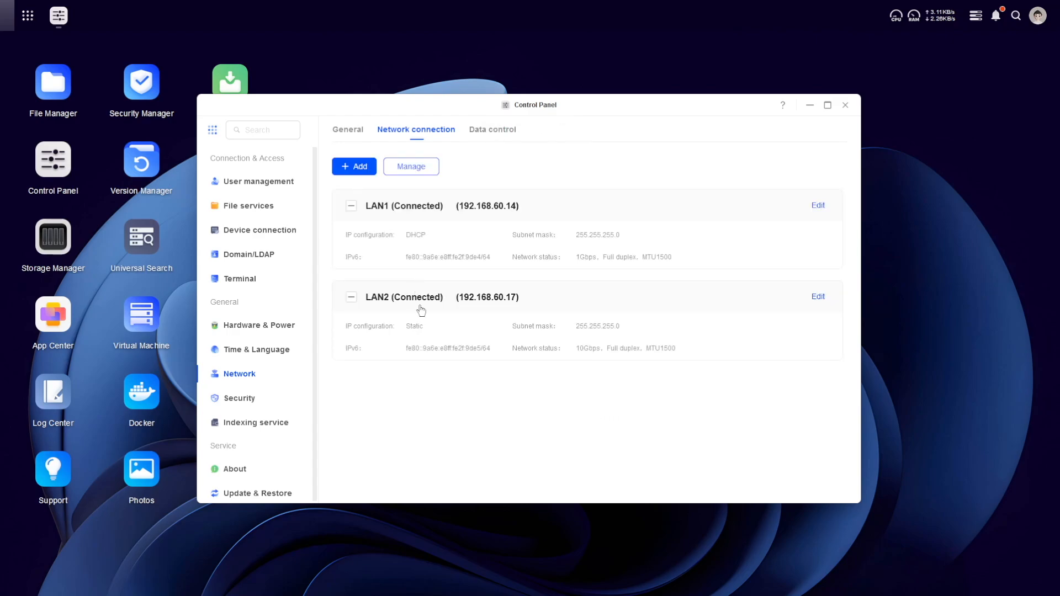
# Return to the network connection list and drag the timing-out ping window over the Control Panel.
pyautogui.click(348, 130)
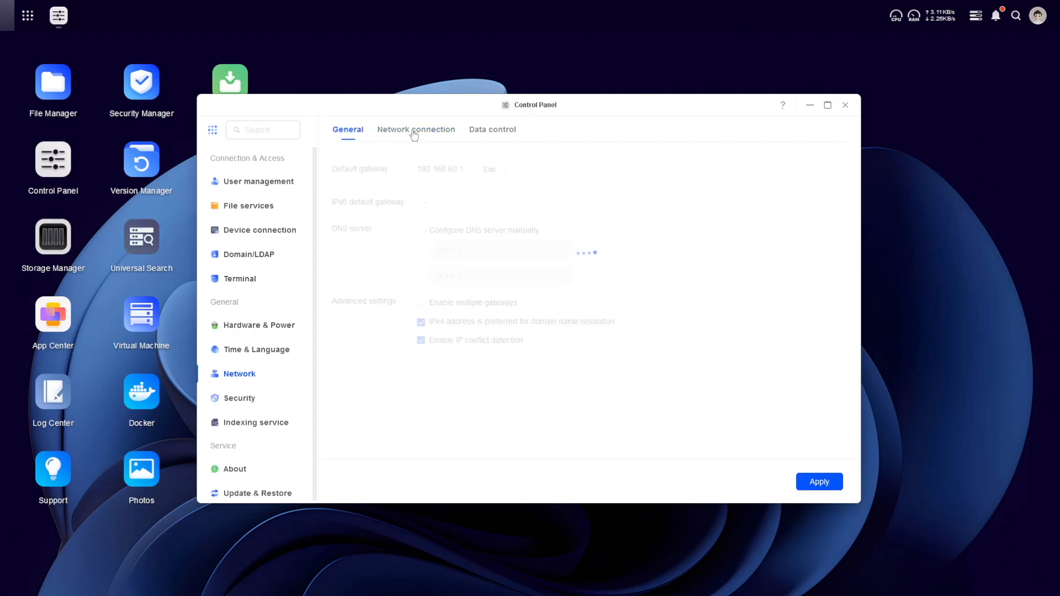
pyautogui.click(415, 131)
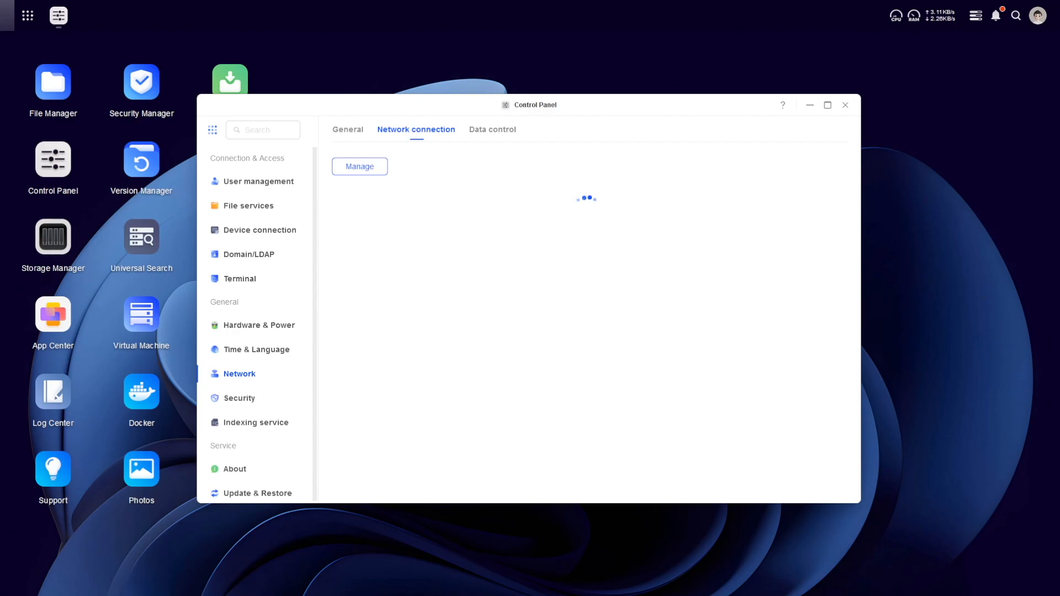
pyautogui.moveTo(834, 351); pyautogui.dragTo(798, 259)
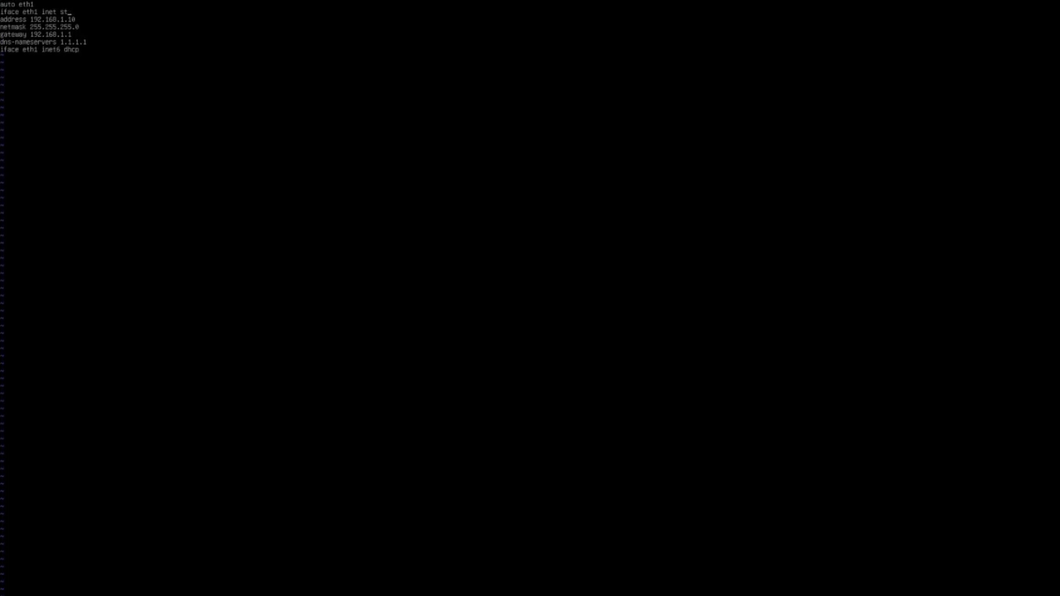
pyautogui.press('BackSpace')
pyautogui.write('dhcp')
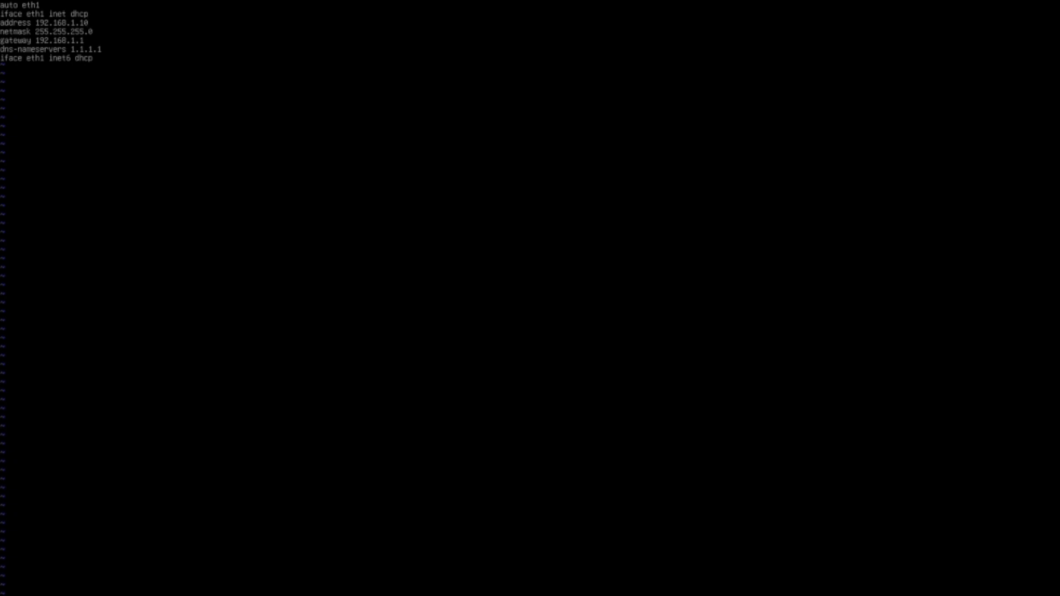
pyautogui.write('dddddddd')
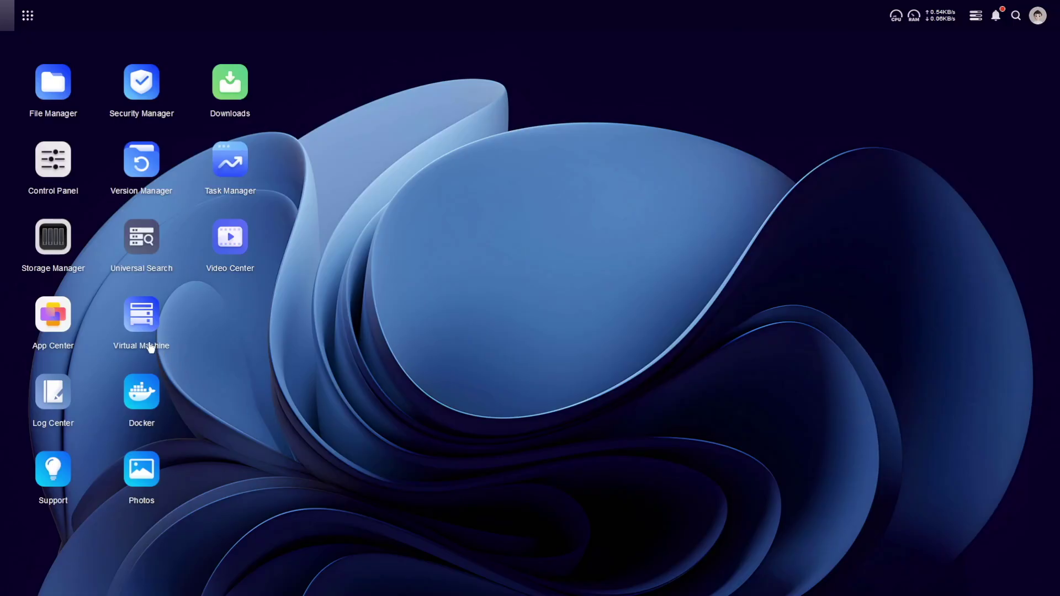
# Start a manually created VM in Virtual Machine using the CentOS 8.5 ISO stored on Volume 2.
pyautogui.doubleClick(143, 328)
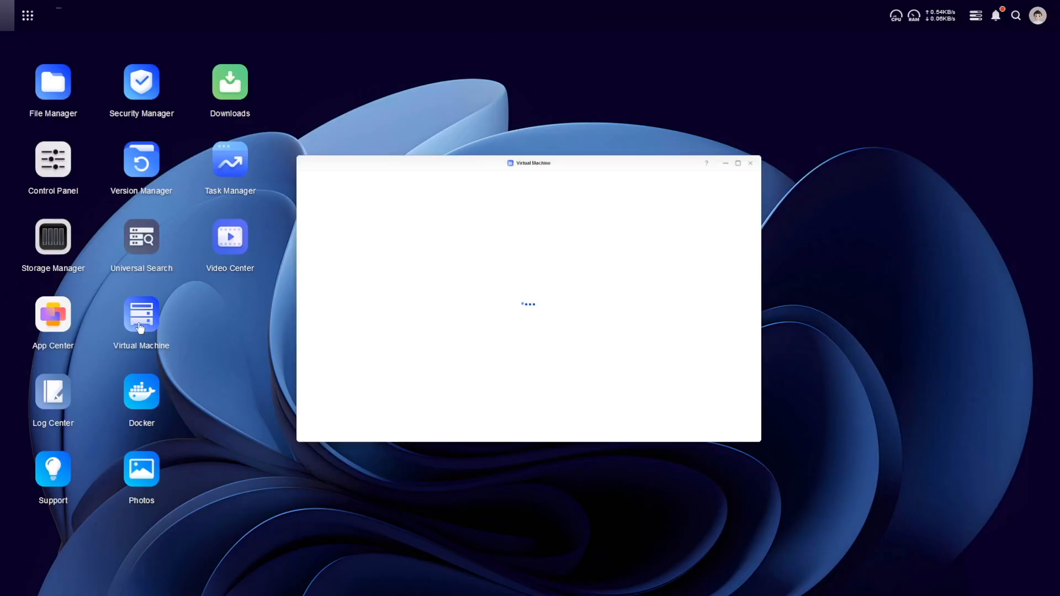
pyautogui.click(232, 138)
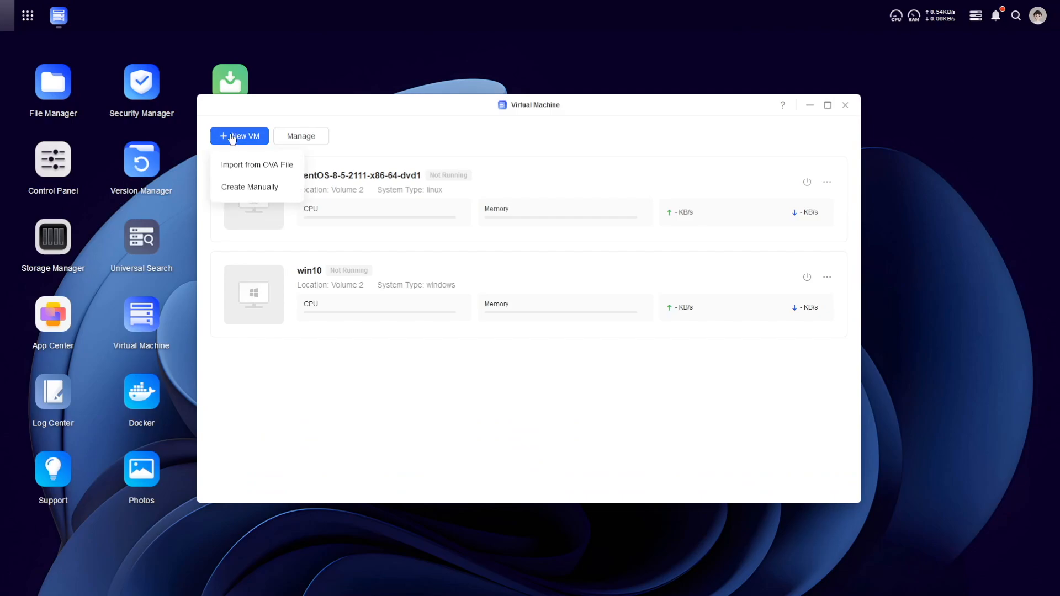
pyautogui.click(249, 186)
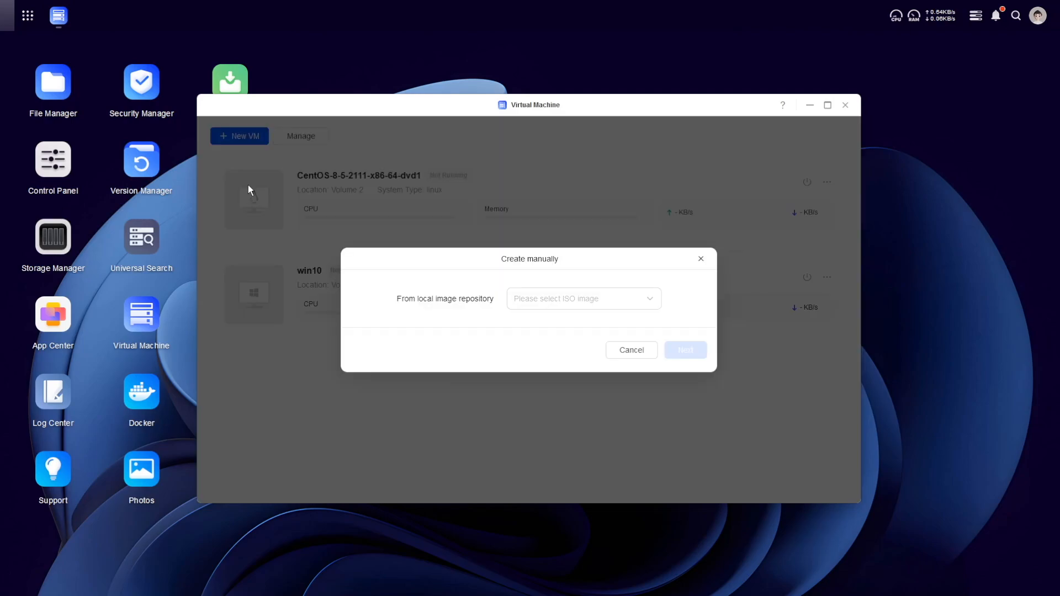
pyautogui.click(580, 298)
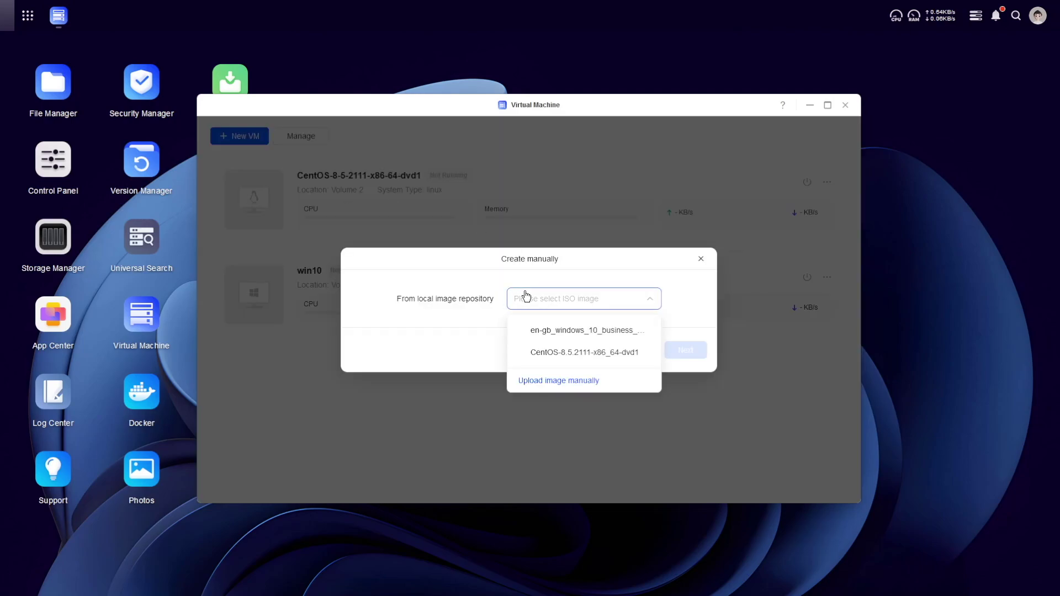
pyautogui.click(573, 352)
pyautogui.click(685, 349)
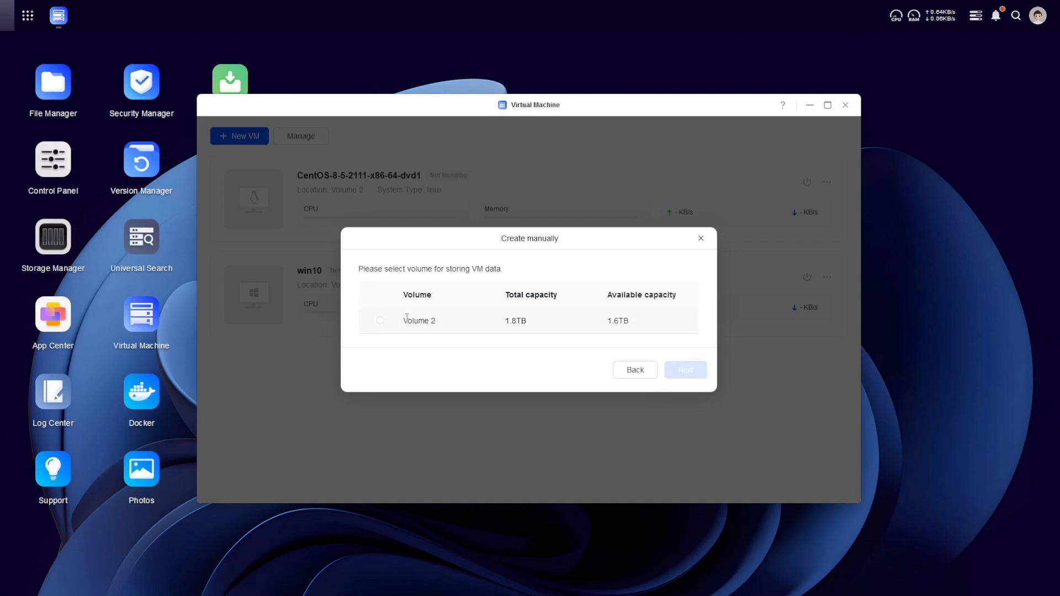
pyautogui.click(381, 320)
pyautogui.click(685, 370)
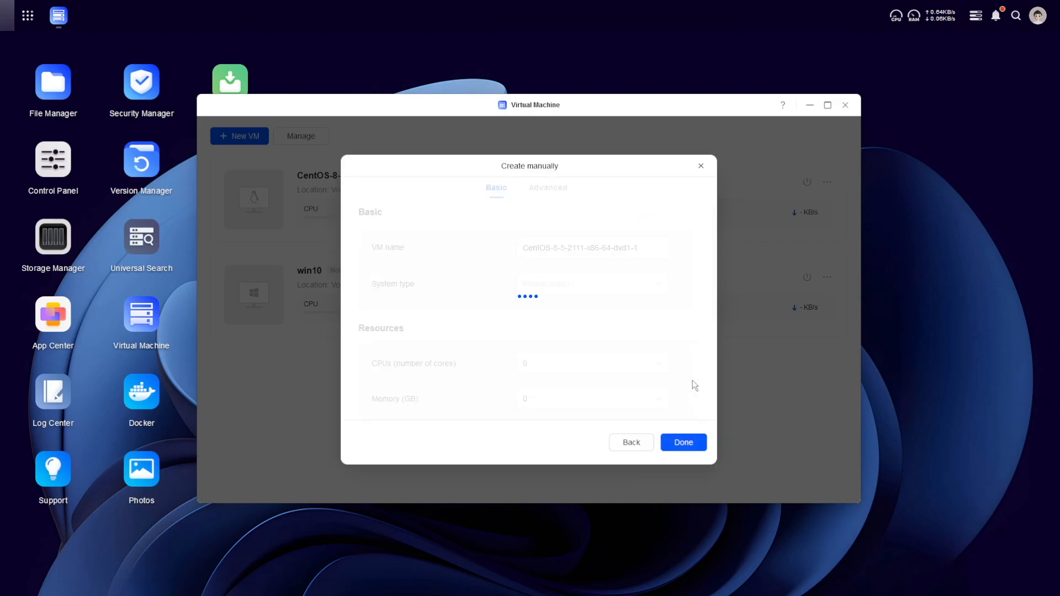
# Set the VM's system type to Linux, finish creating it and boot the CentOS installer.
pyautogui.click(659, 284)
pyautogui.click(658, 284)
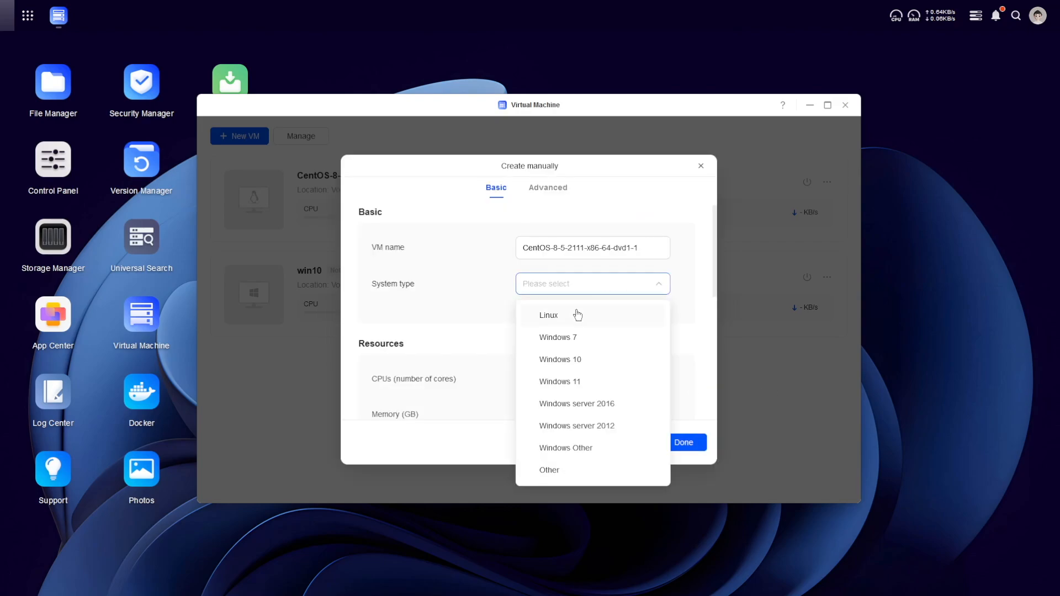
pyautogui.click(546, 309)
pyautogui.scroll(-3, 669, 367)
pyautogui.scroll(-3, 669, 368)
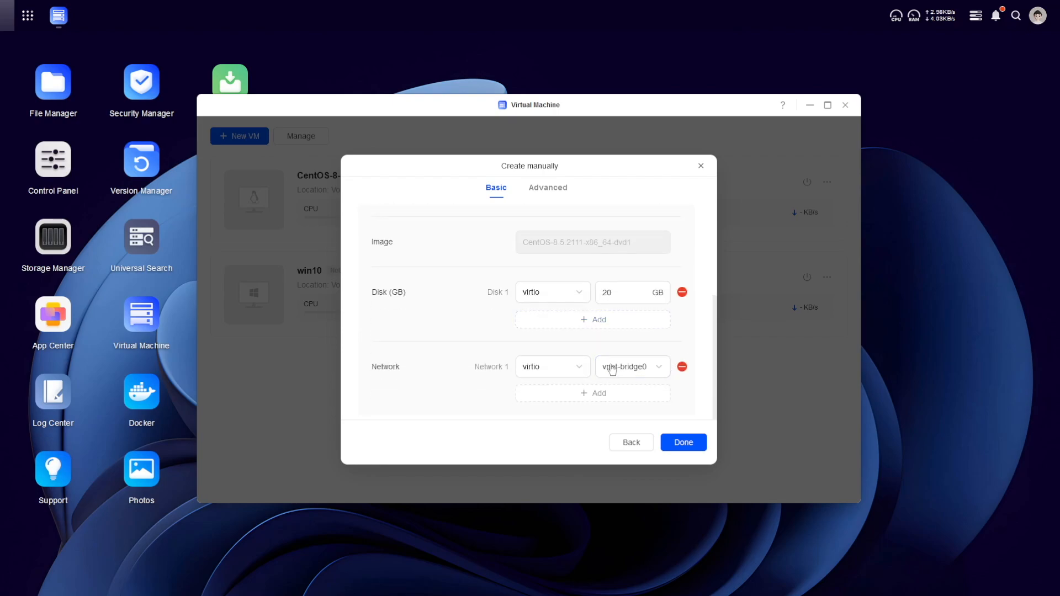
pyautogui.click(683, 443)
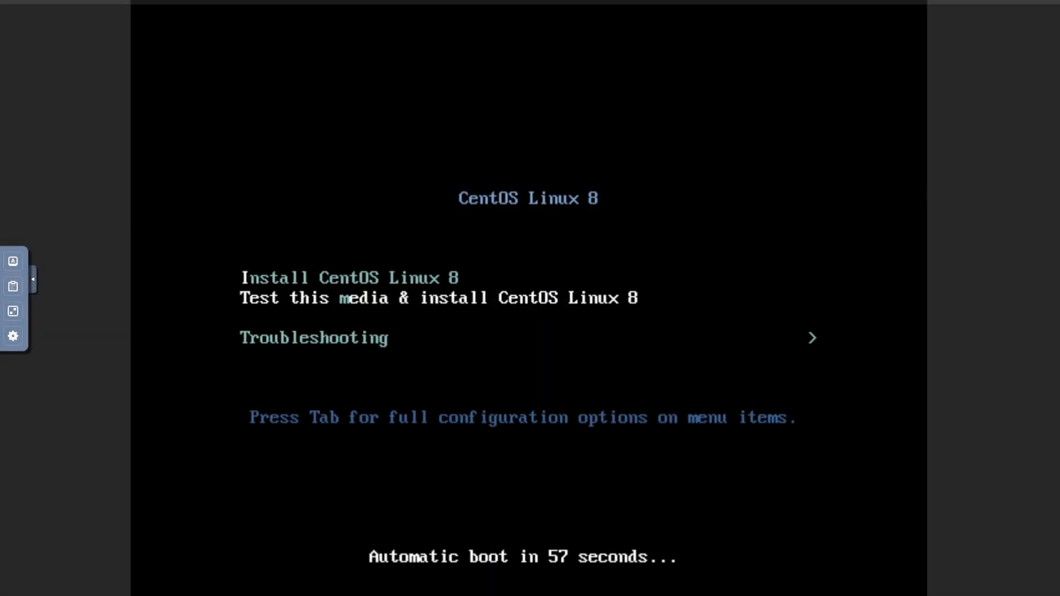
pyautogui.press('Return')
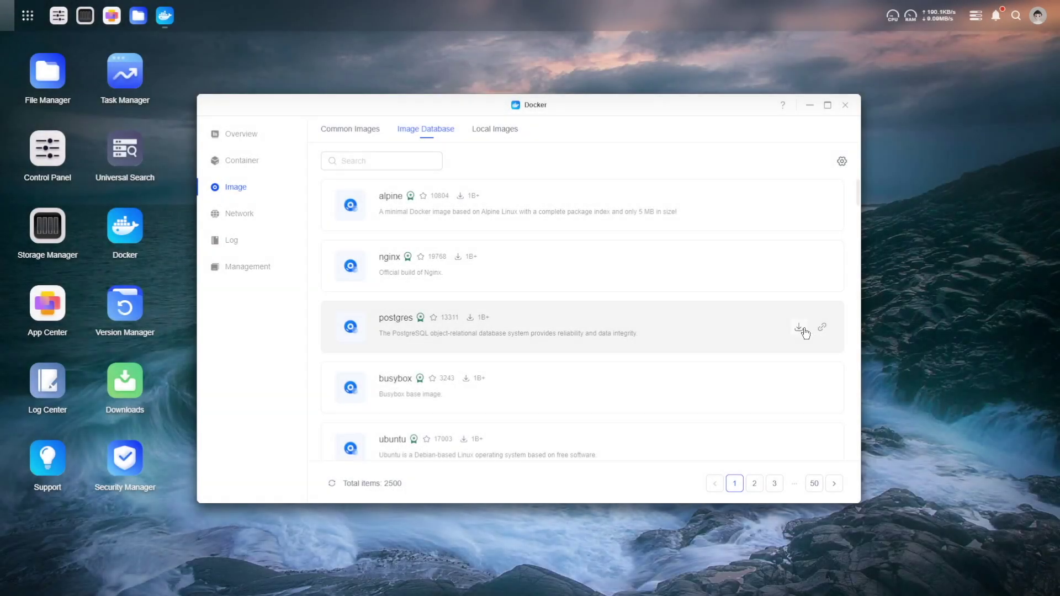
# Download the postgres image at version 13.14-bullseye and view the local images' download progress.
pyautogui.click(801, 329)
pyautogui.click(548, 317)
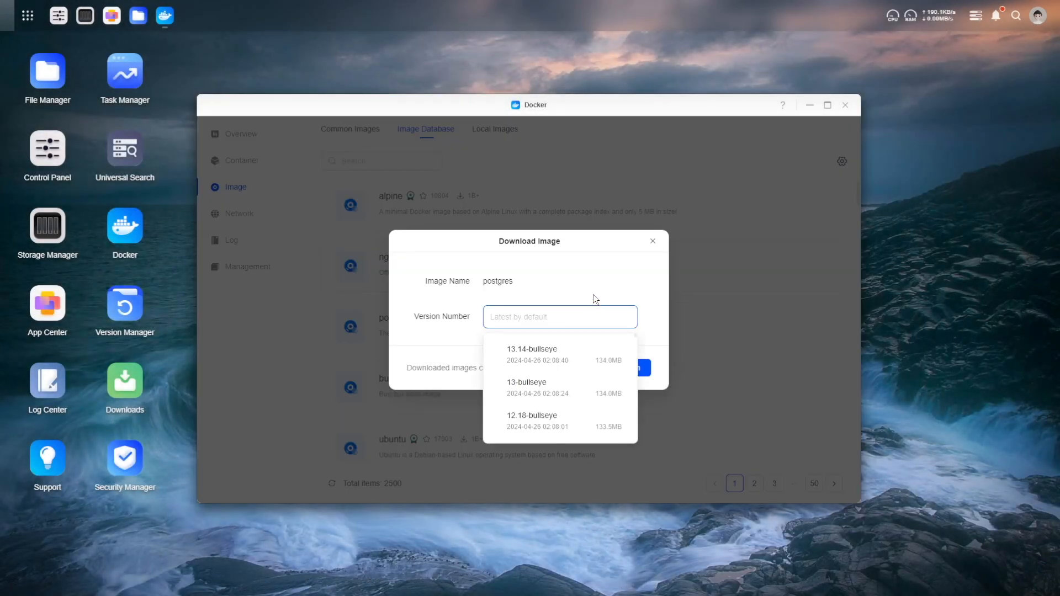
pyautogui.click(532, 352)
pyautogui.click(623, 369)
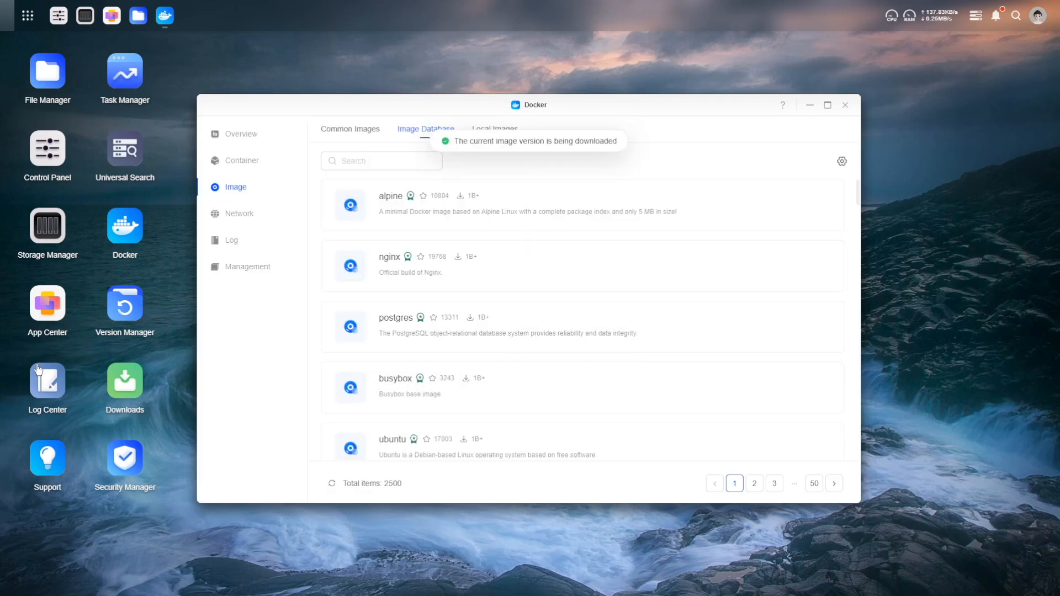
pyautogui.click(495, 128)
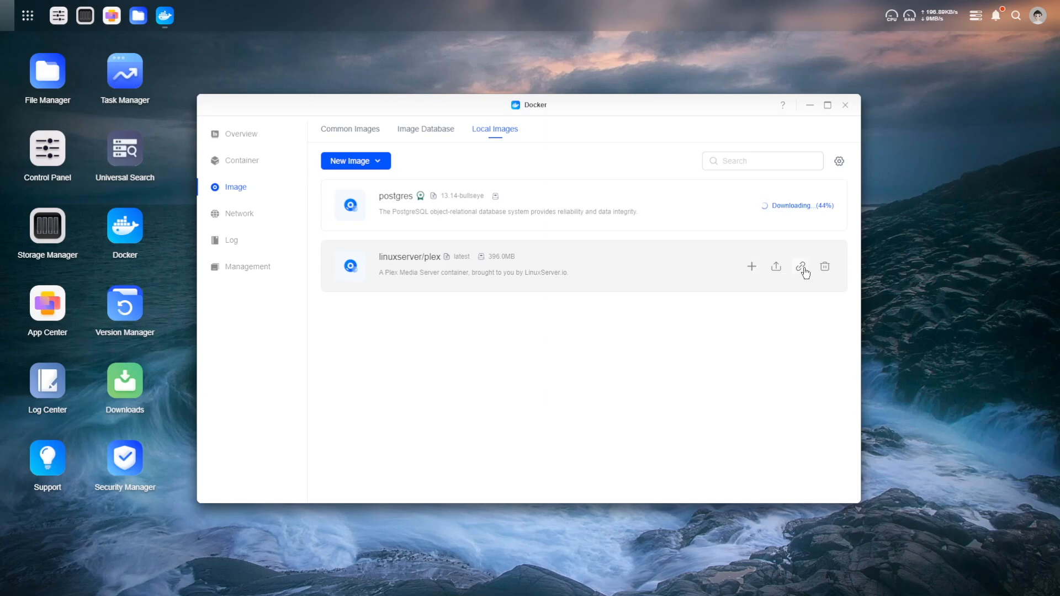
# Create a container from the plex image limited to 6 CPUs with automatic restart enabled.
pyautogui.click(753, 267)
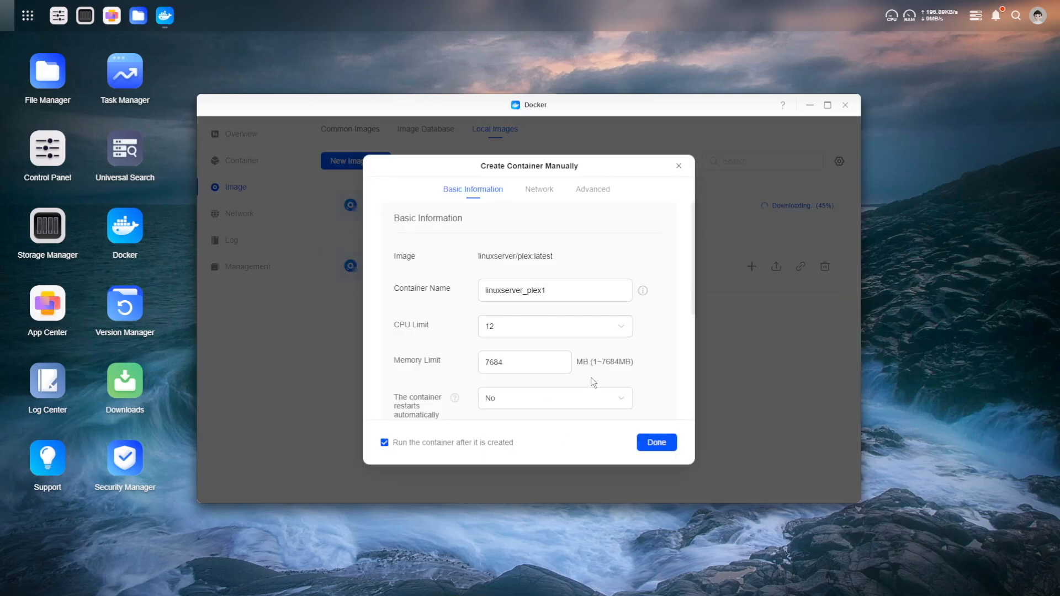
pyautogui.scroll(-2, 553, 412)
pyautogui.scroll(2, 580, 349)
pyautogui.click(619, 327)
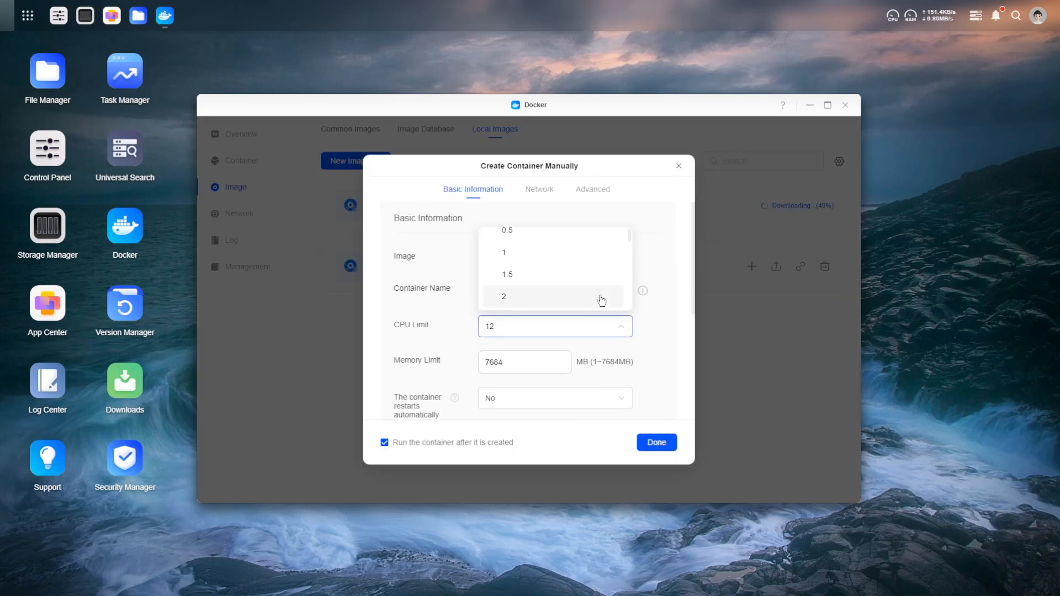
pyautogui.scroll(-2, 595, 289)
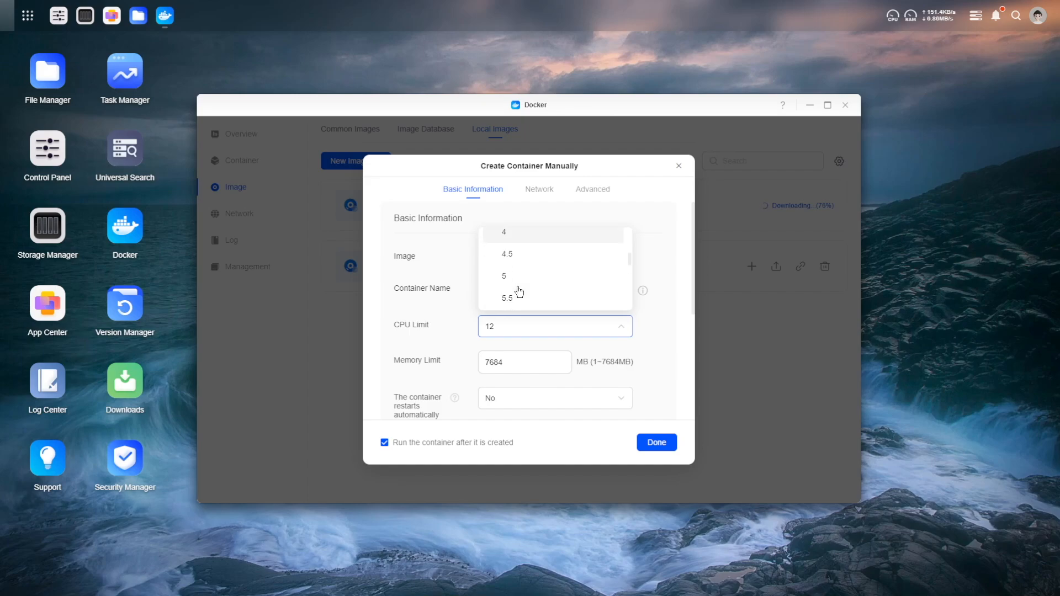
pyautogui.scroll(-2, 529, 282)
pyautogui.click(530, 270)
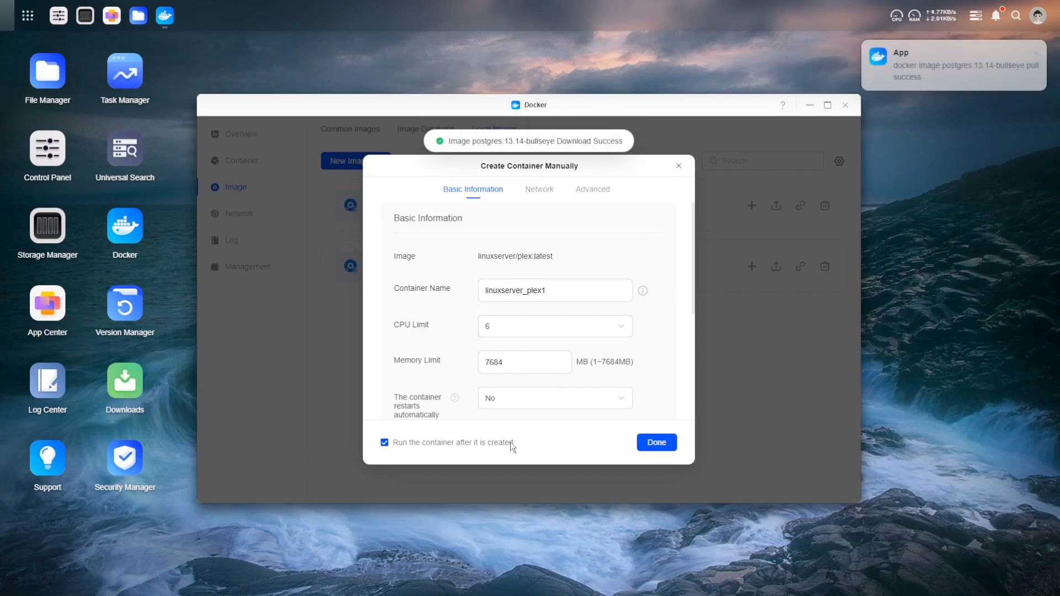
pyautogui.scroll(-3, 543, 395)
pyautogui.scroll(-2, 548, 397)
pyautogui.scroll(2, 580, 249)
pyautogui.click(597, 249)
pyautogui.click(565, 291)
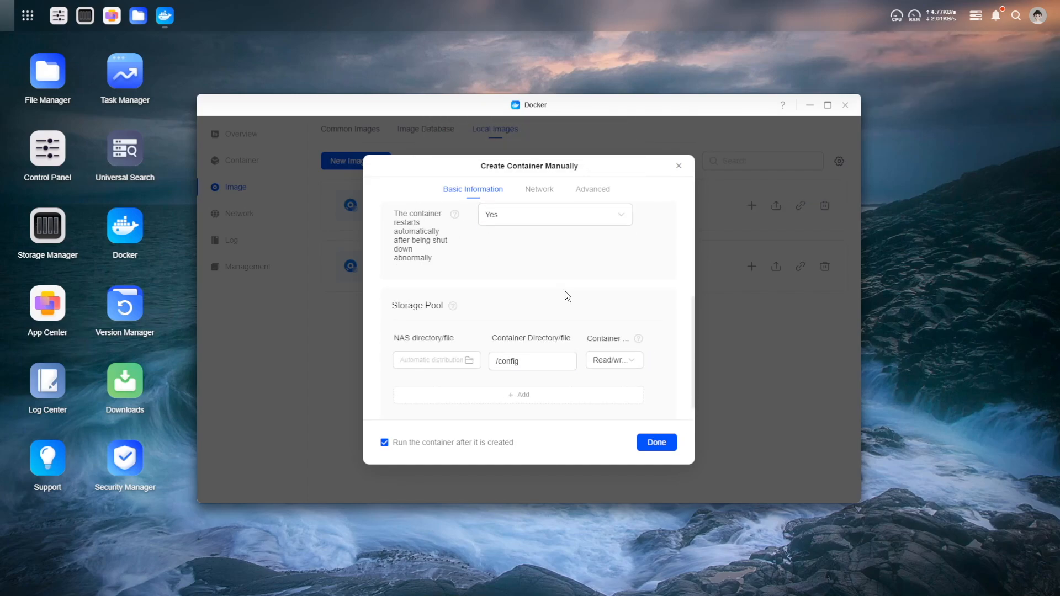
pyautogui.scroll(-1, 565, 291)
pyautogui.click(657, 442)
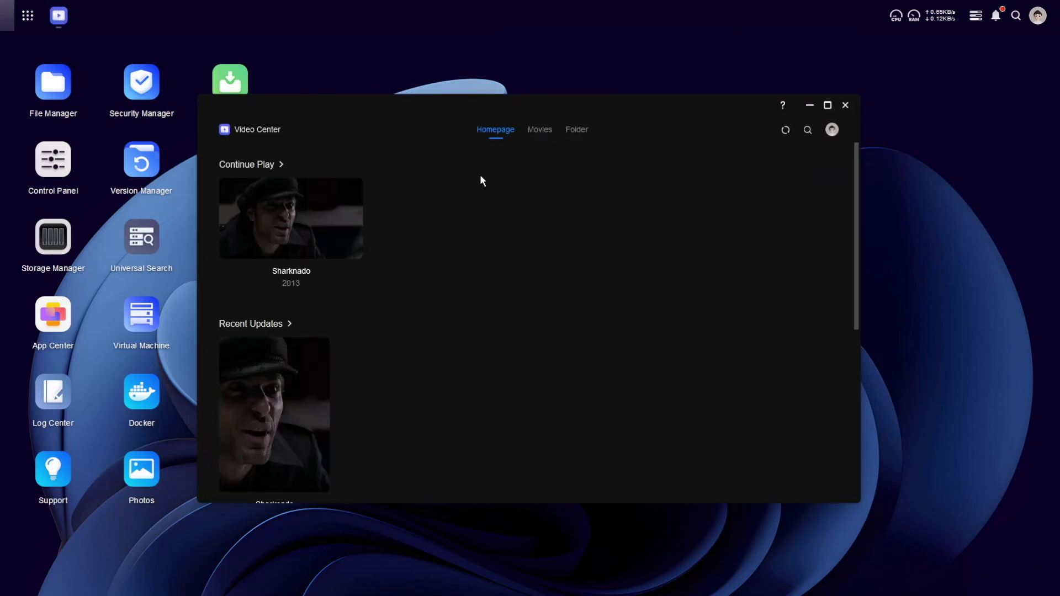
# Show the Movies library in Video Center and play Sharknado.
pyautogui.click(539, 130)
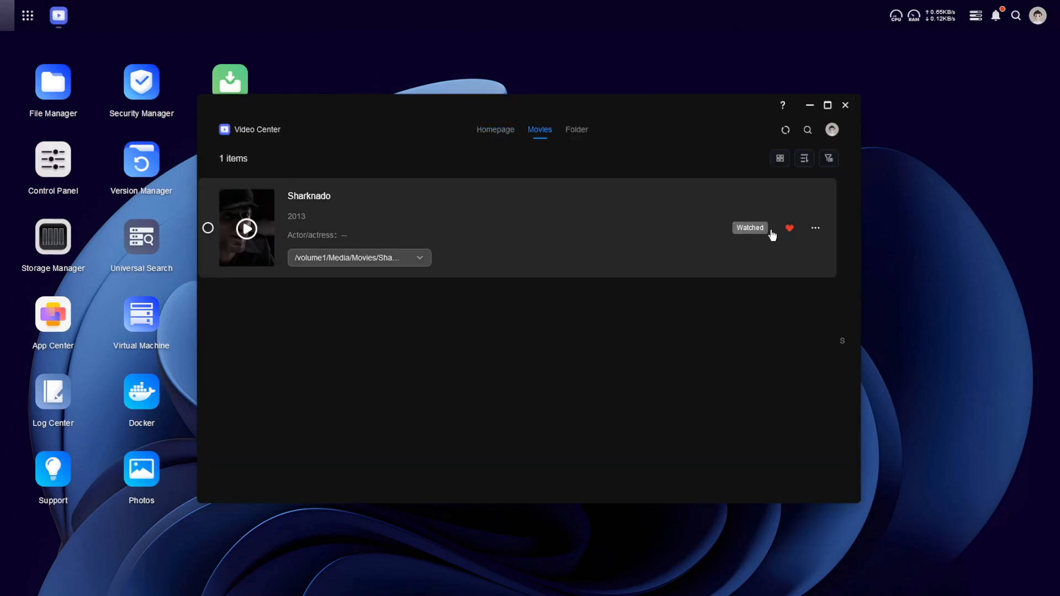
pyautogui.click(247, 228)
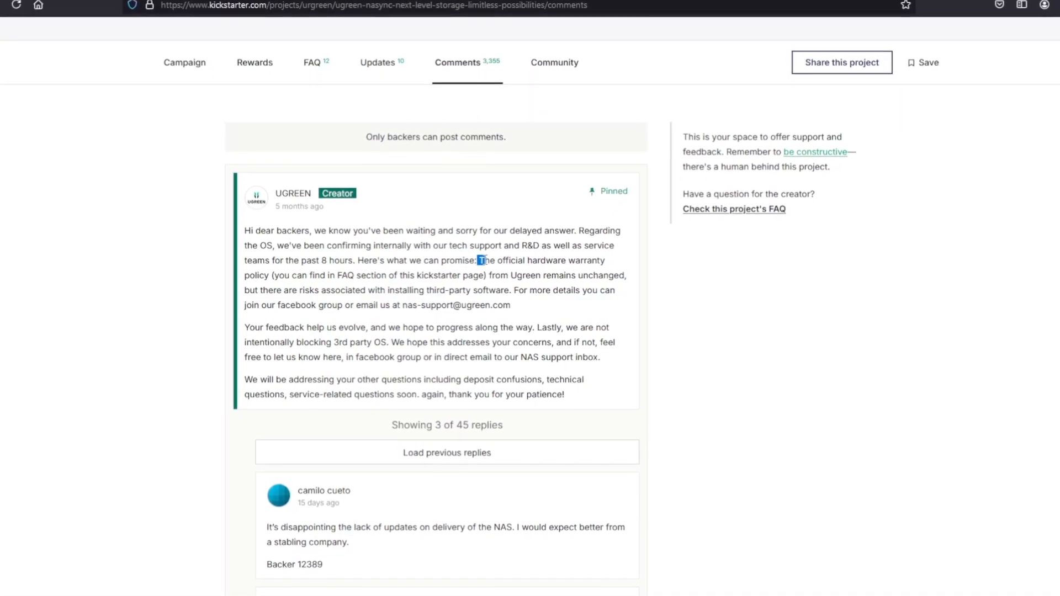
pyautogui.moveTo(476, 261); pyautogui.dragTo(522, 290)
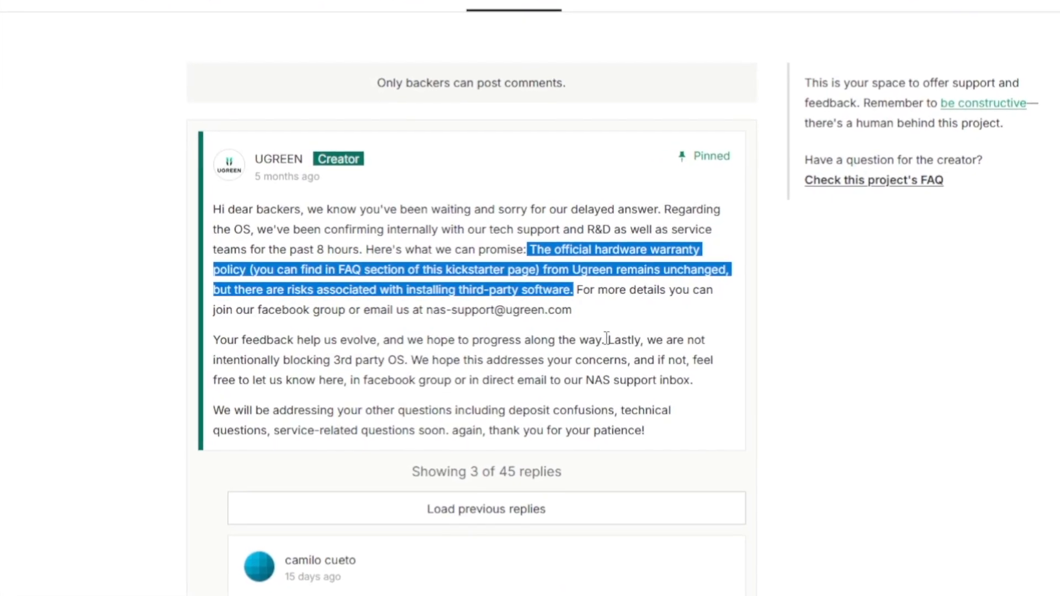
pyautogui.moveTo(598, 338)
pyautogui.mouseDown()
pyautogui.moveTo(423, 369)
pyautogui.moveTo(795, 422)
pyautogui.mouseUp()
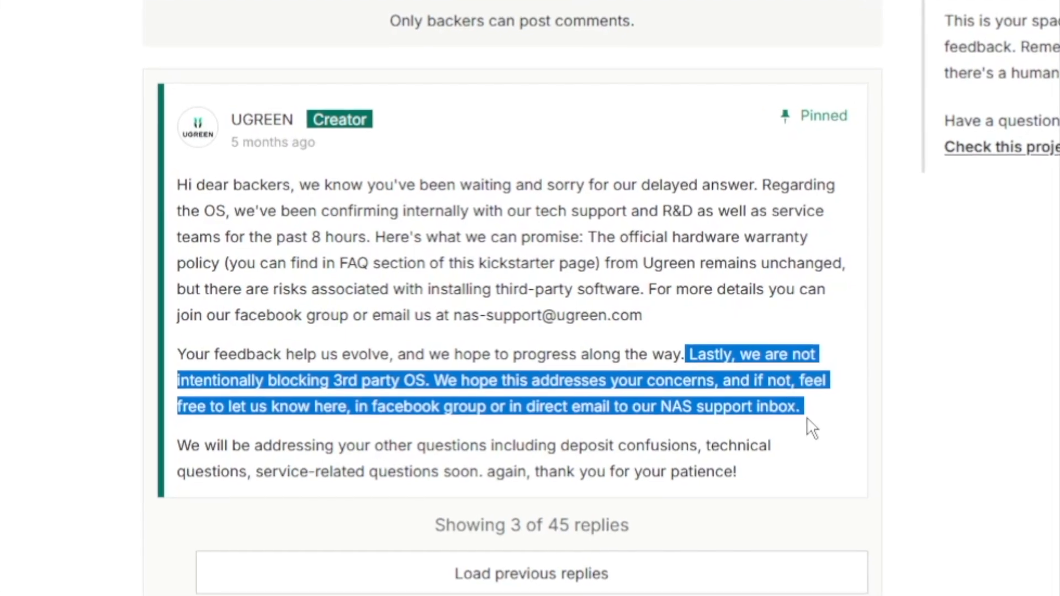
pyautogui.click(829, 472)
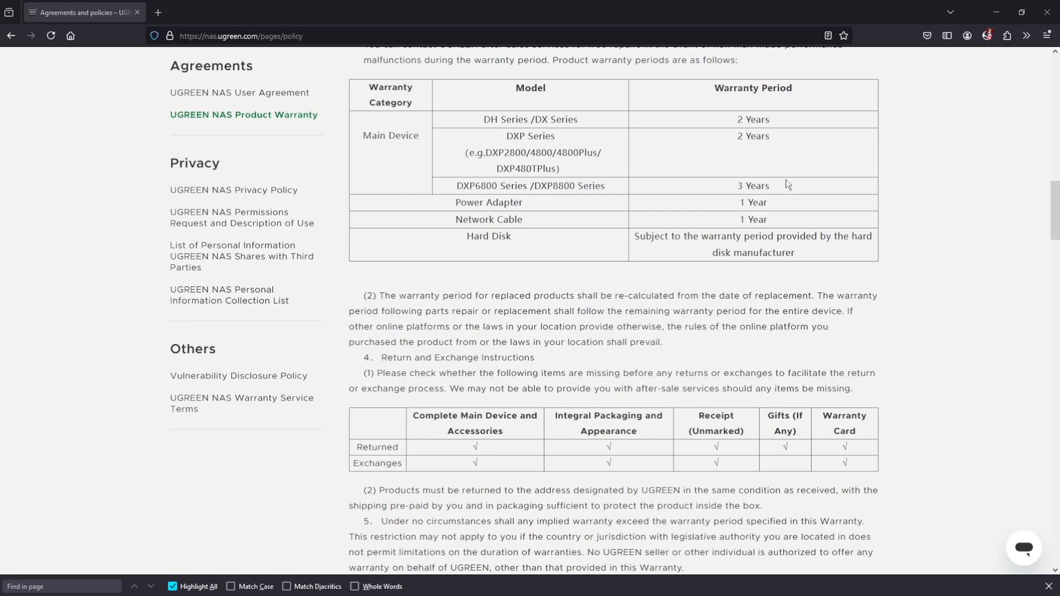
pyautogui.moveTo(788, 184); pyautogui.dragTo(738, 185)
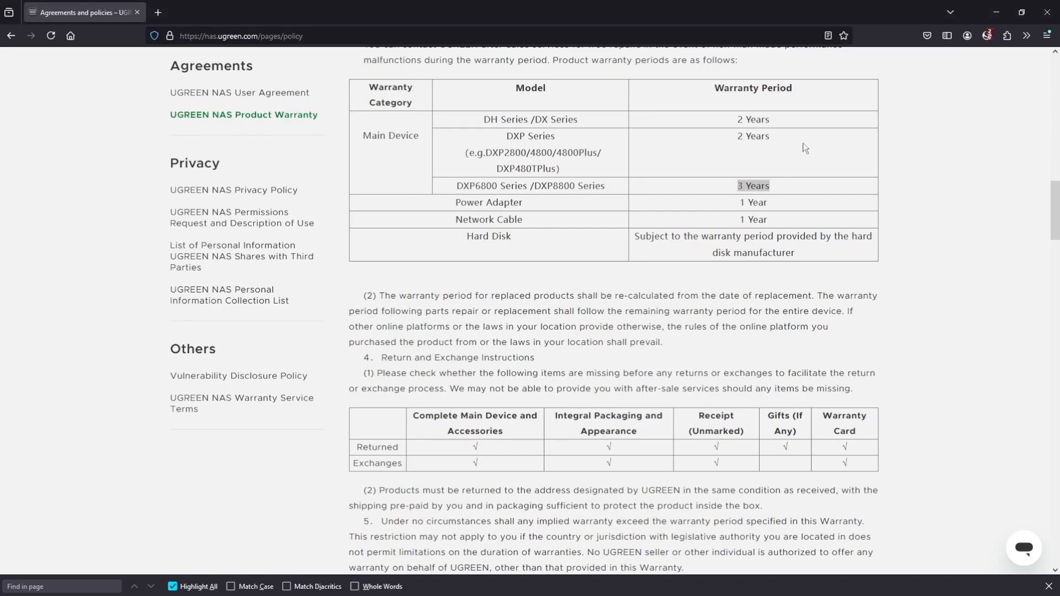
pyautogui.moveTo(771, 135); pyautogui.dragTo(746, 136)
pyautogui.click(775, 159)
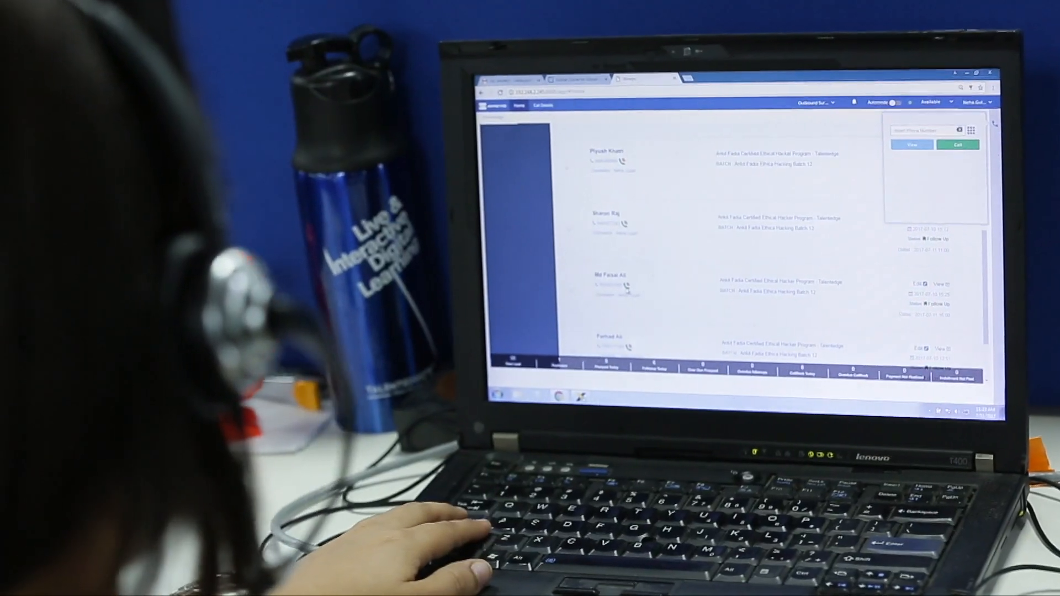
pyautogui.press('Return')
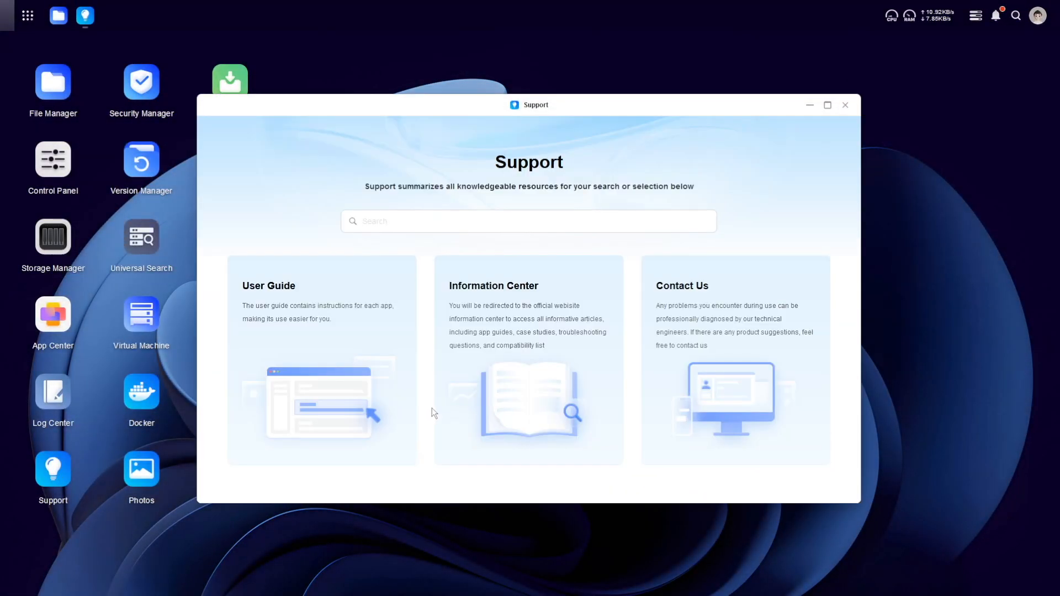
pyautogui.click(302, 355)
pyautogui.click(250, 298)
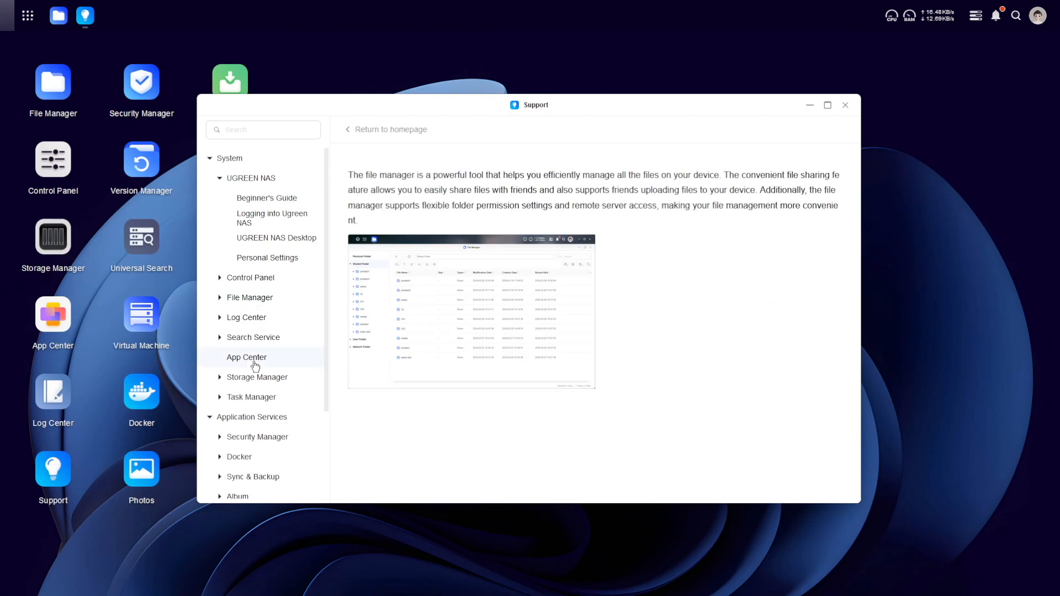
pyautogui.click(246, 358)
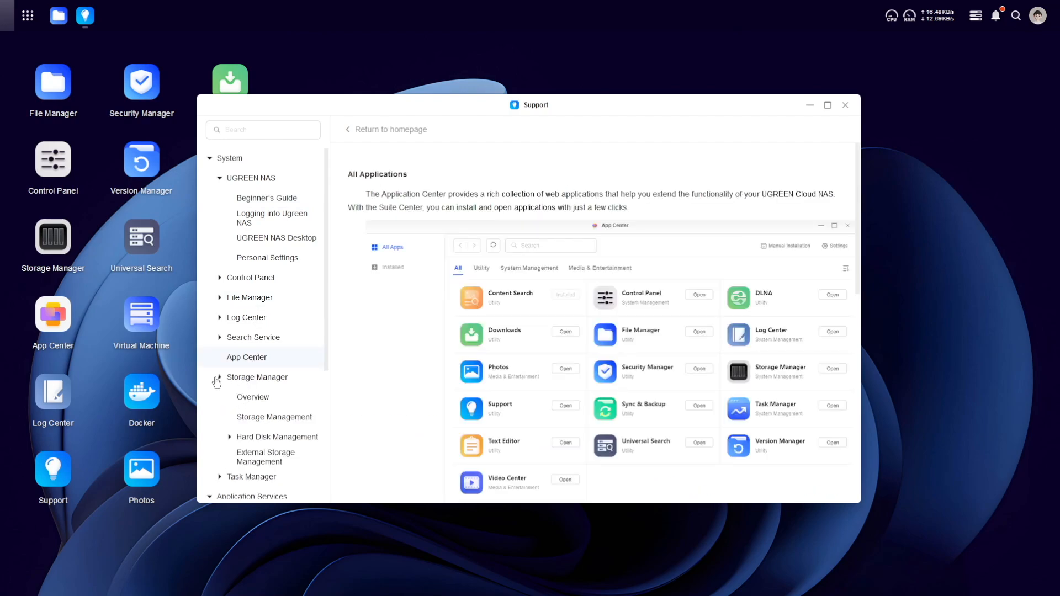
pyautogui.click(247, 398)
pyautogui.click(259, 419)
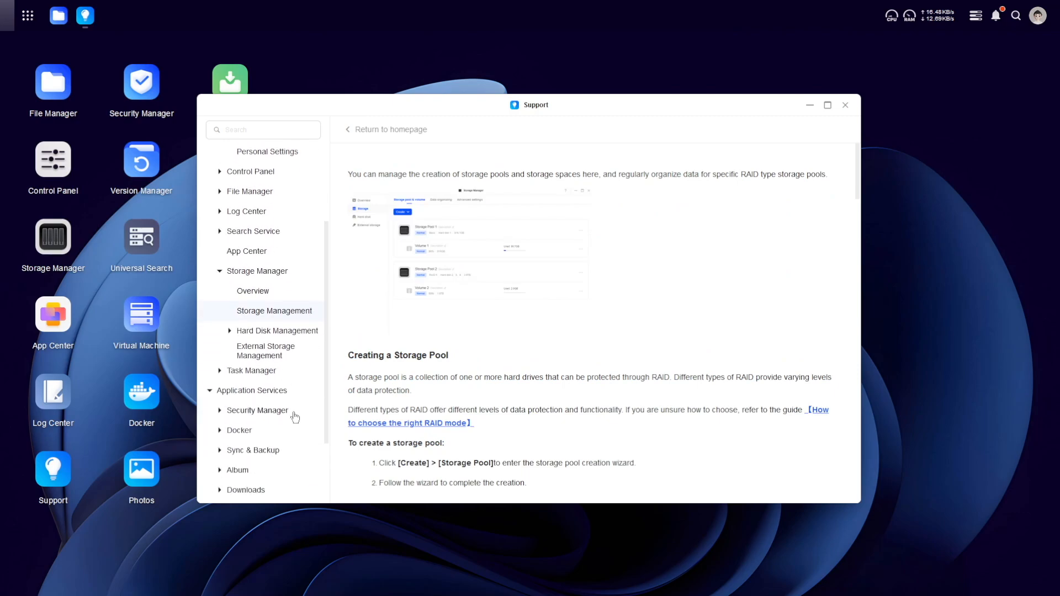
pyautogui.scroll(-3, 492, 315)
pyautogui.scroll(2, 492, 315)
pyautogui.scroll(-3, 477, 299)
pyautogui.scroll(-5, 476, 299)
pyautogui.scroll(-5, 476, 298)
pyautogui.scroll(-5, 476, 298)
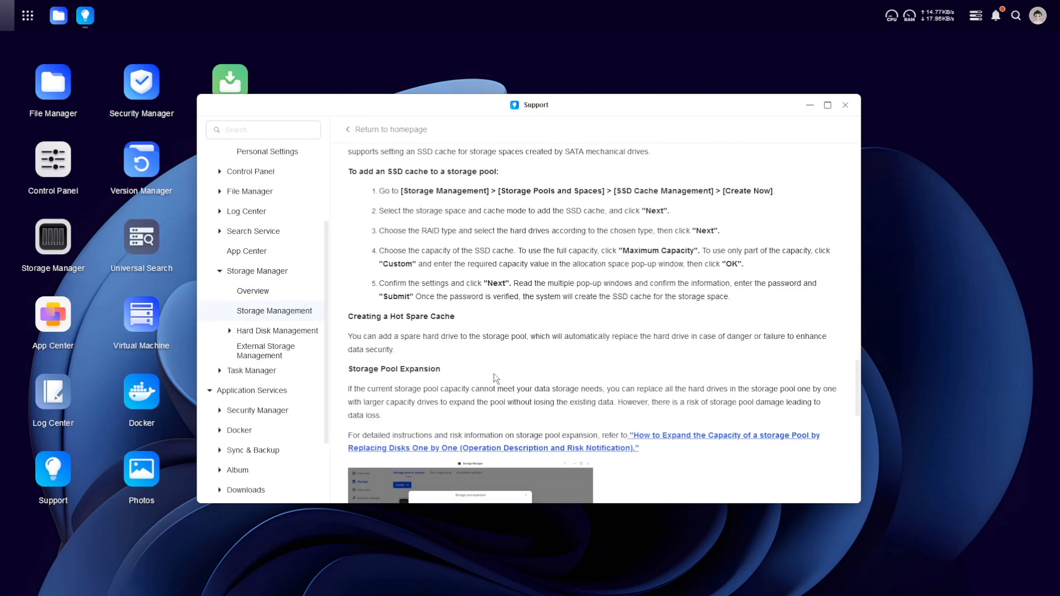
pyautogui.scroll(-4, 415, 348)
pyautogui.scroll(-3, 380, 383)
pyautogui.click(265, 351)
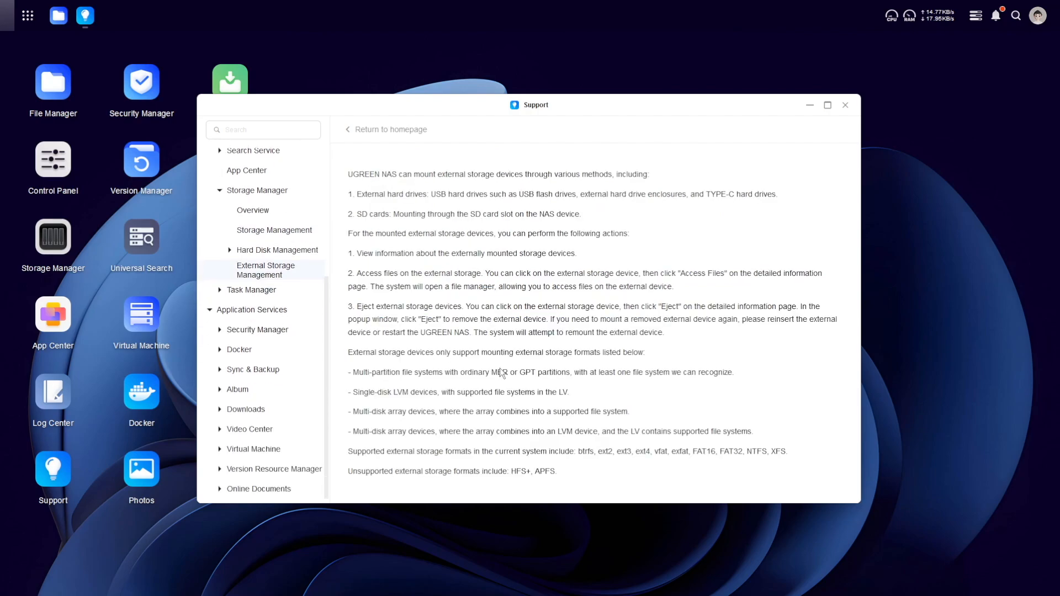
pyautogui.click(230, 292)
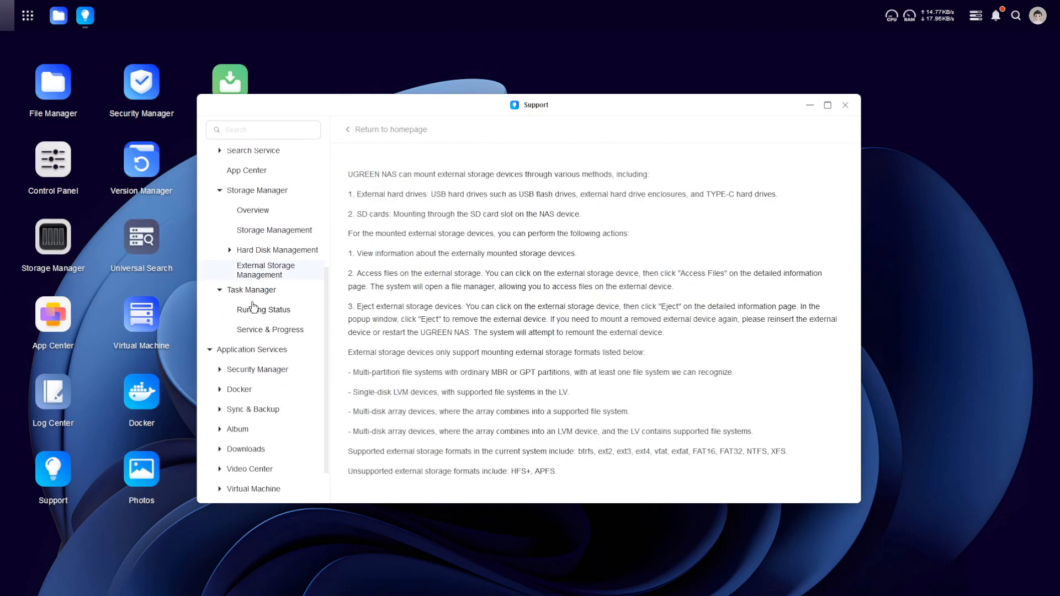
pyautogui.click(260, 310)
pyautogui.scroll(-5, 572, 331)
pyautogui.scroll(-5, 572, 331)
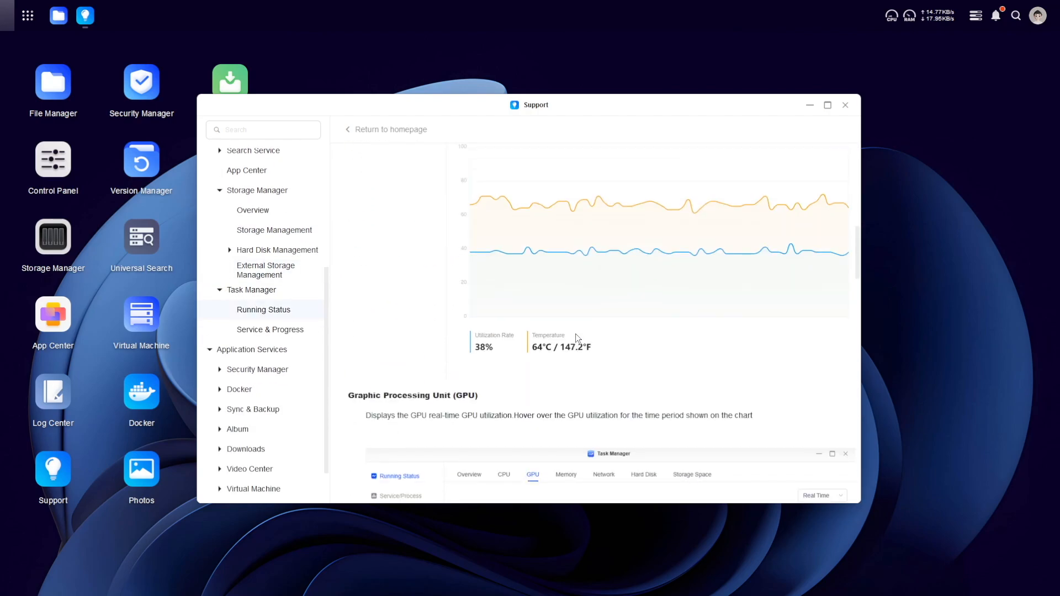
pyautogui.scroll(-4, 577, 342)
pyautogui.scroll(5, 578, 342)
pyautogui.scroll(5, 577, 341)
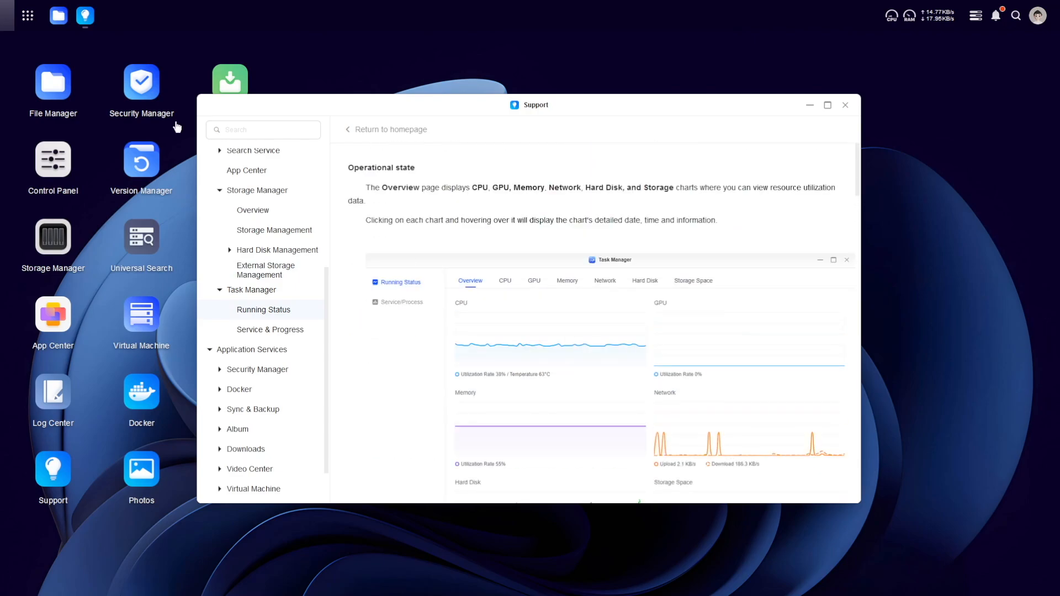
pyautogui.click(362, 133)
# Bring up the Contact Us support options in the Support app.
pyautogui.click(717, 372)
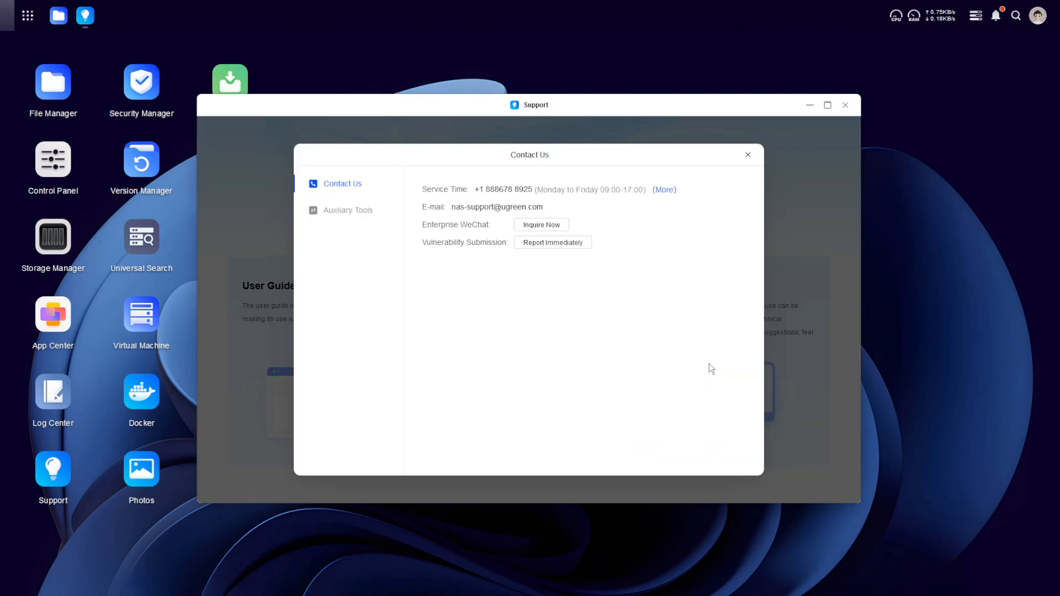